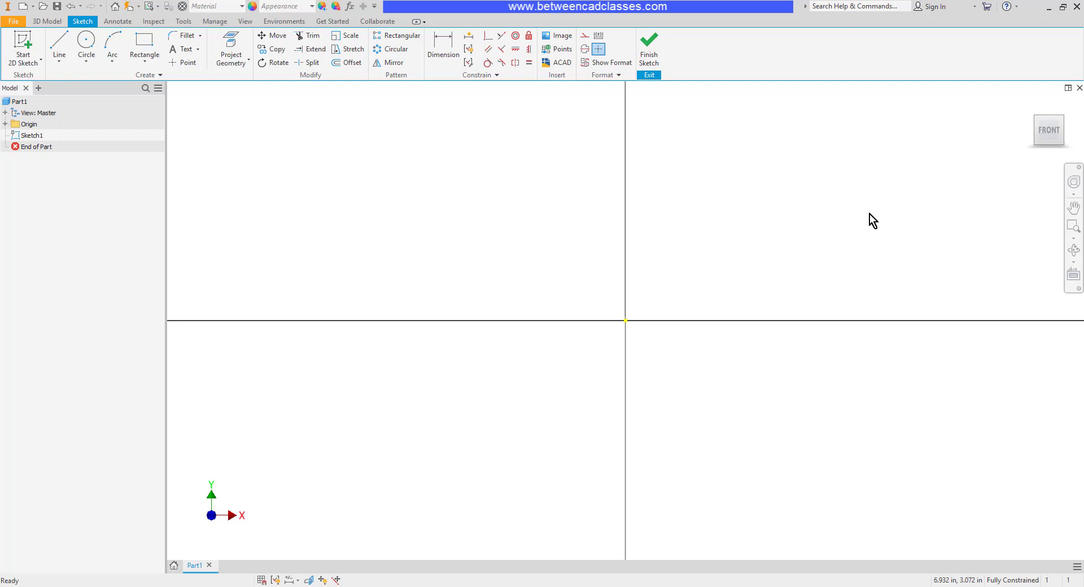
Draw an open profile: a 3-inch horizontal line, a vertical drop, and a shorter return line
{"action": "left_click", "coordinate": [59, 39]}
{"action": "left_click", "coordinate": [299, 182]}
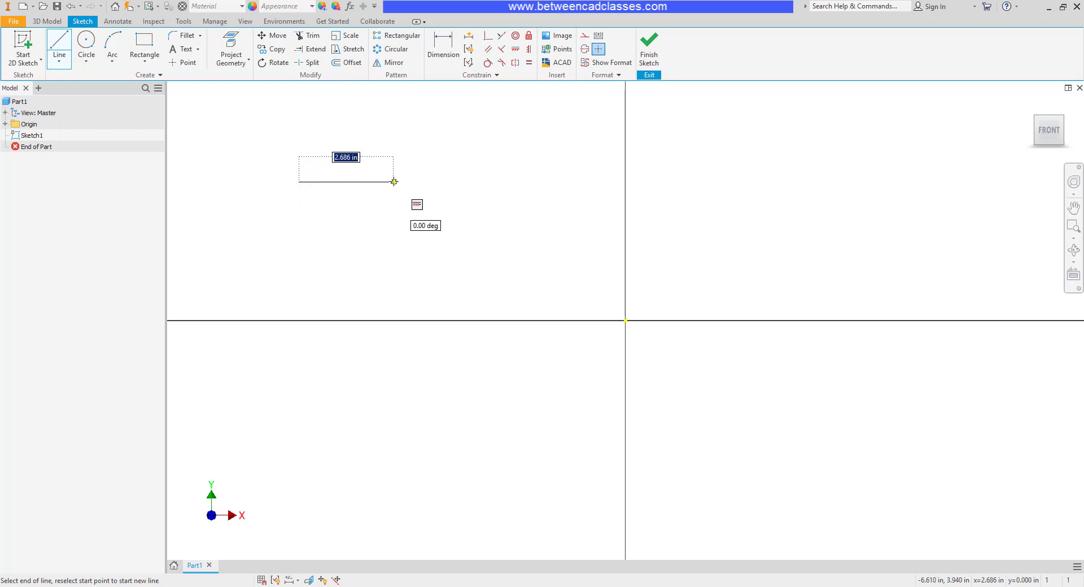
{"action": "type", "text": "3"}
{"action": "key", "text": "Return"}
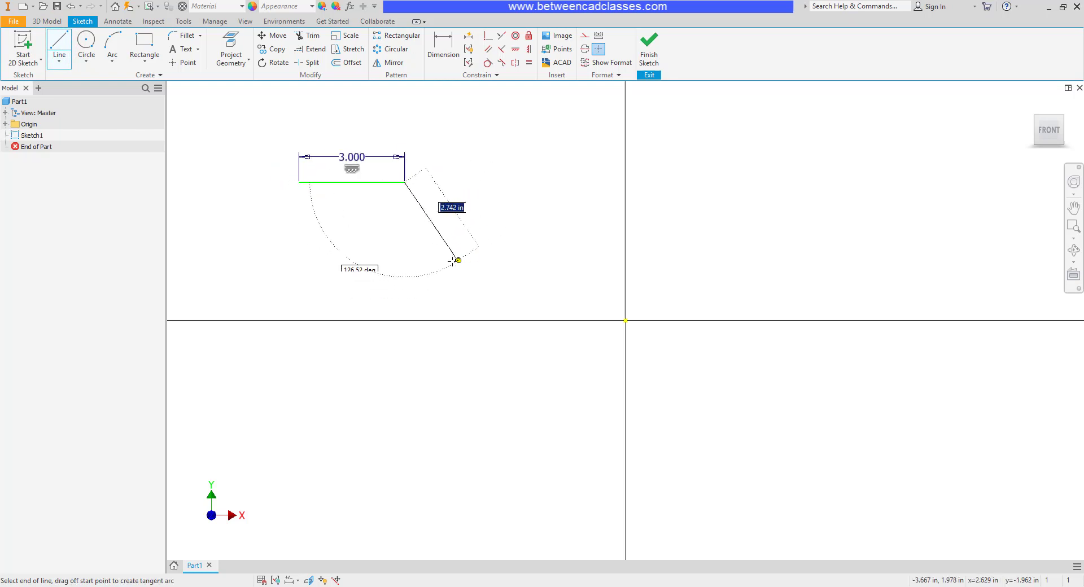
{"action": "left_click", "coordinate": [405, 239]}
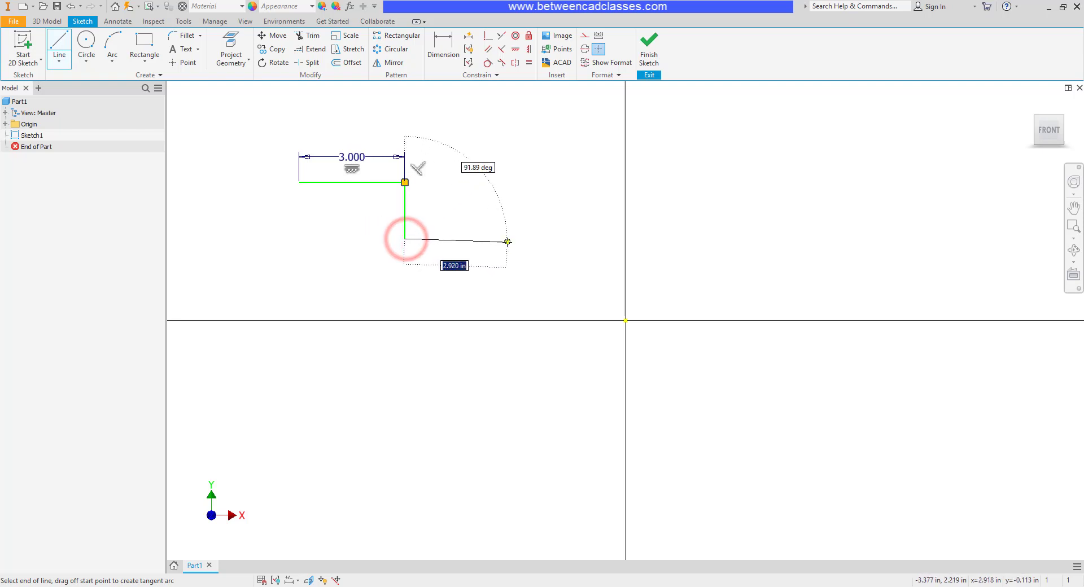
{"action": "left_click", "coordinate": [346, 237]}
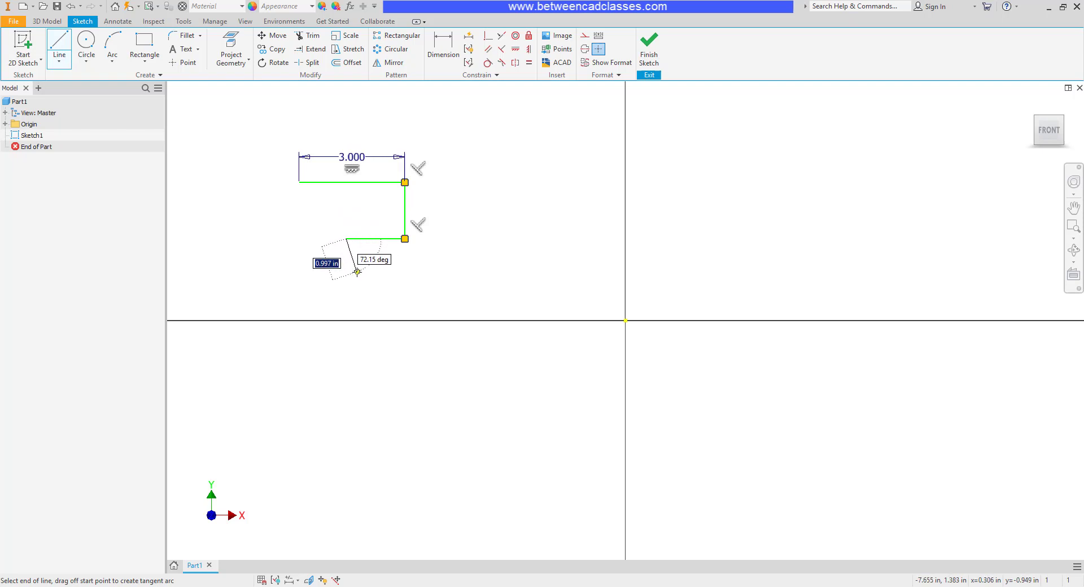
{"action": "key", "text": "Escape"}
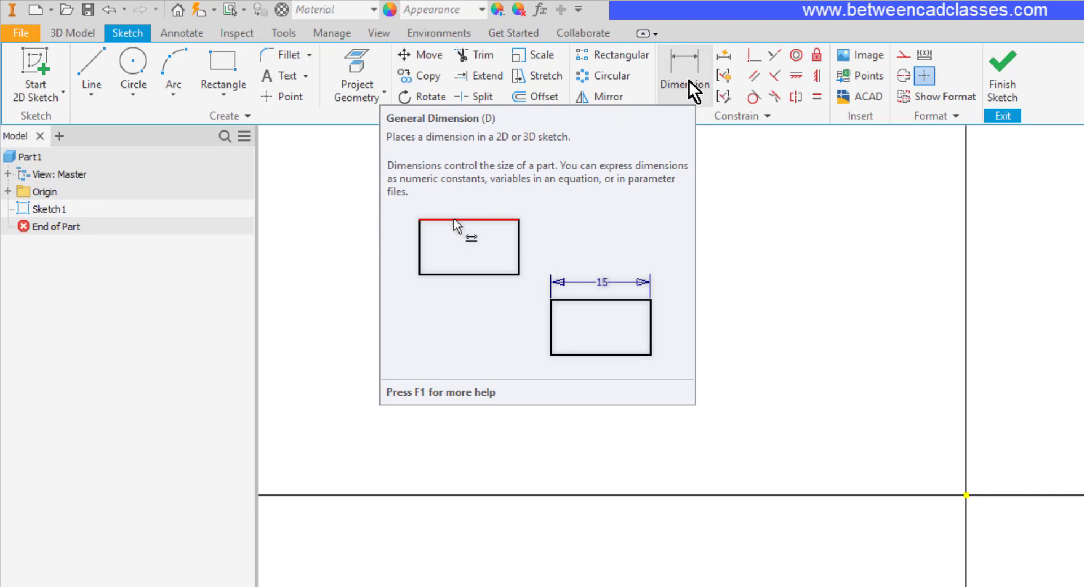
Dimension the vertical line to a 2-inch height
{"action": "left_click", "coordinate": [689, 80]}
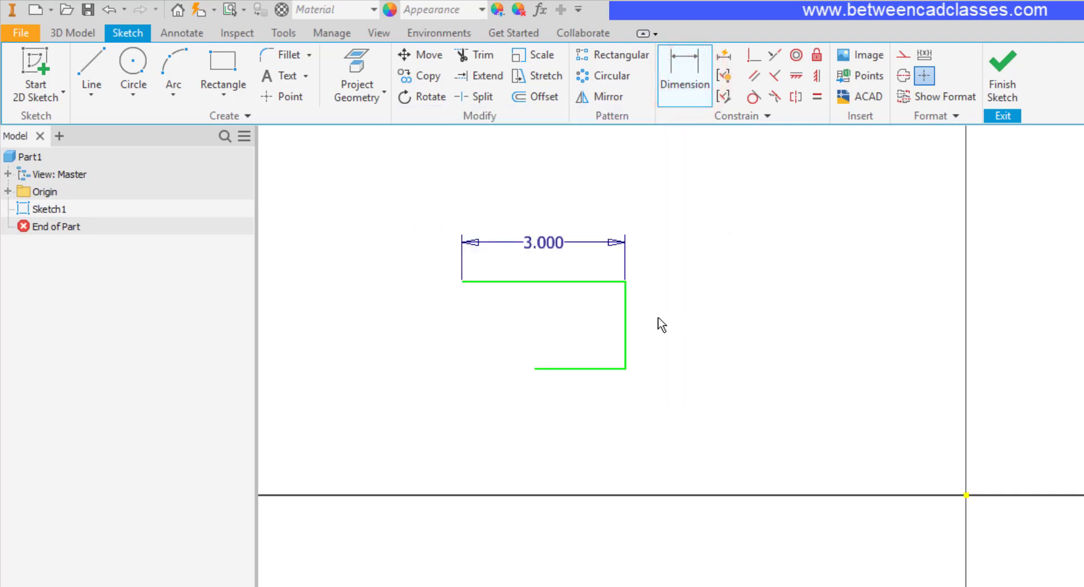
{"action": "left_click", "coordinate": [627, 312]}
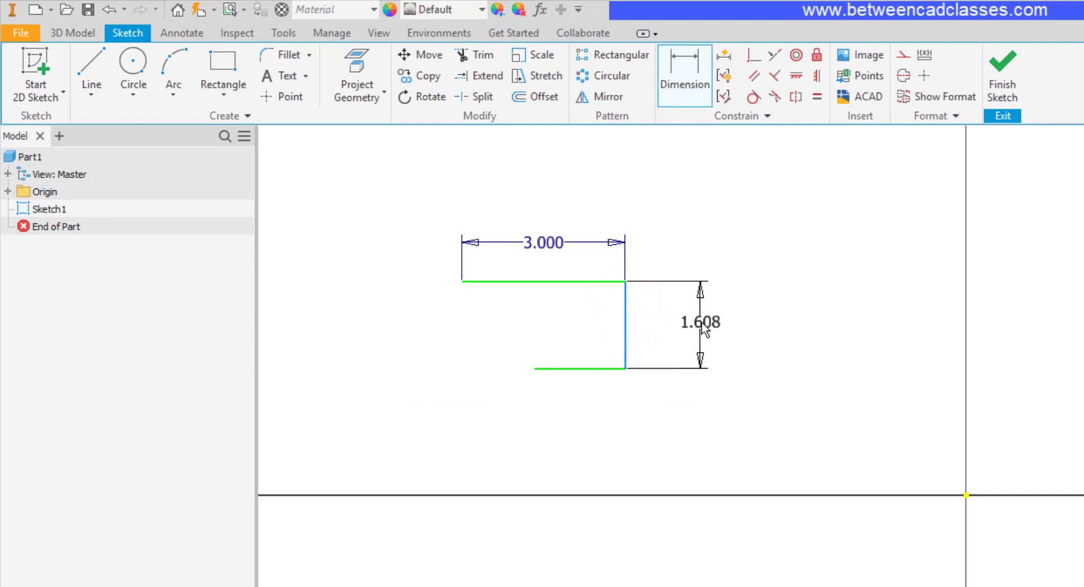
{"action": "left_click", "coordinate": [701, 327]}
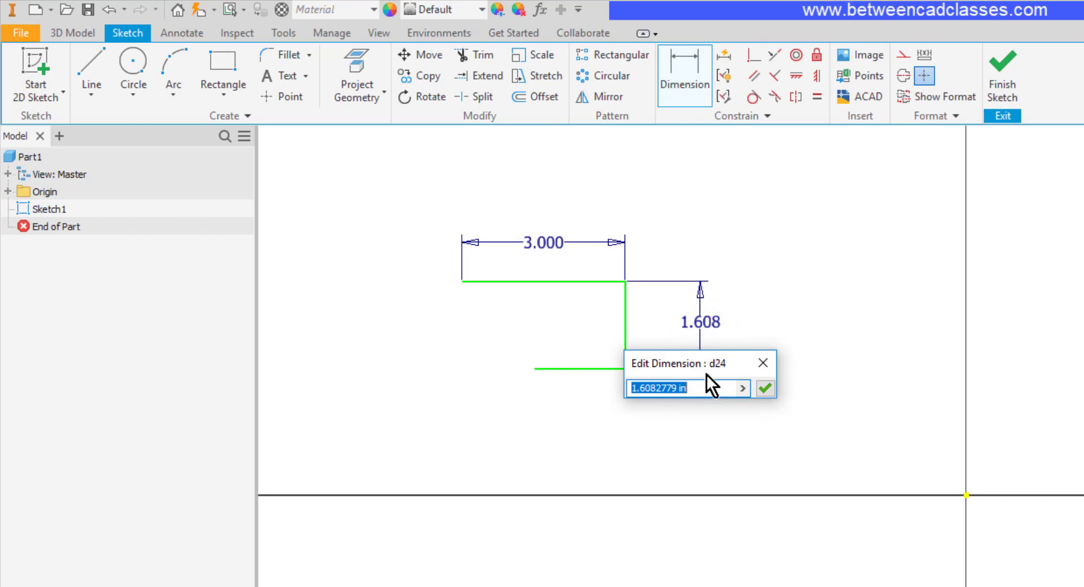
{"action": "type", "text": "2"}
{"action": "key", "text": "Return"}
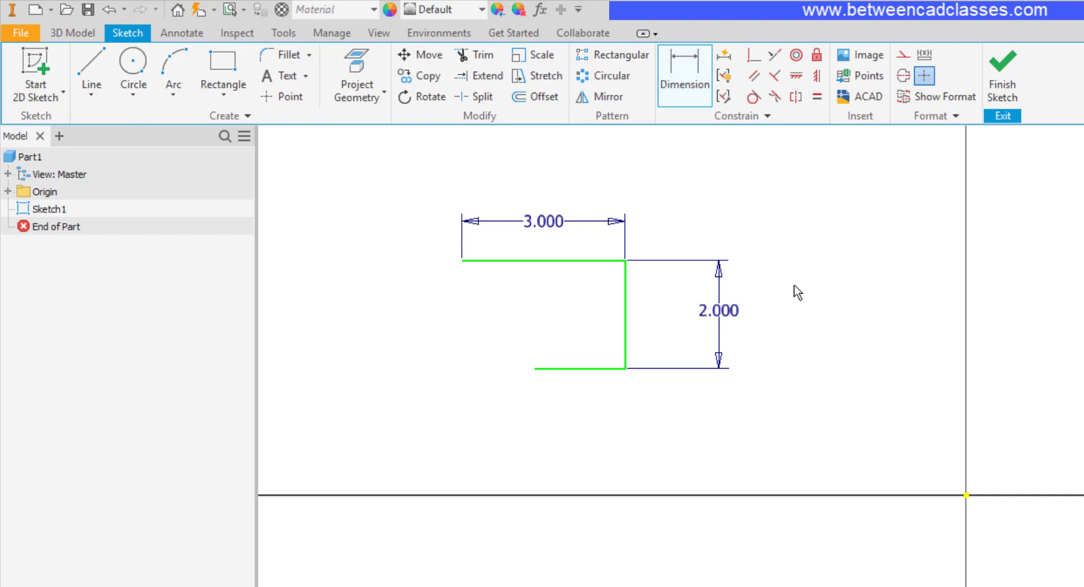
{"action": "right_click", "coordinate": [777, 283]}
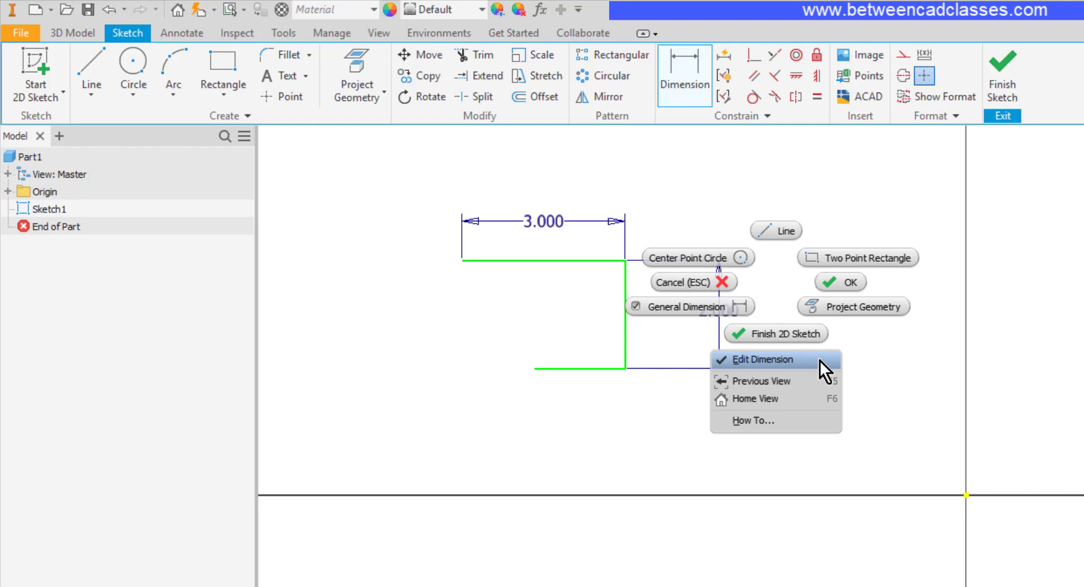
{"action": "left_click", "coordinate": [824, 362]}
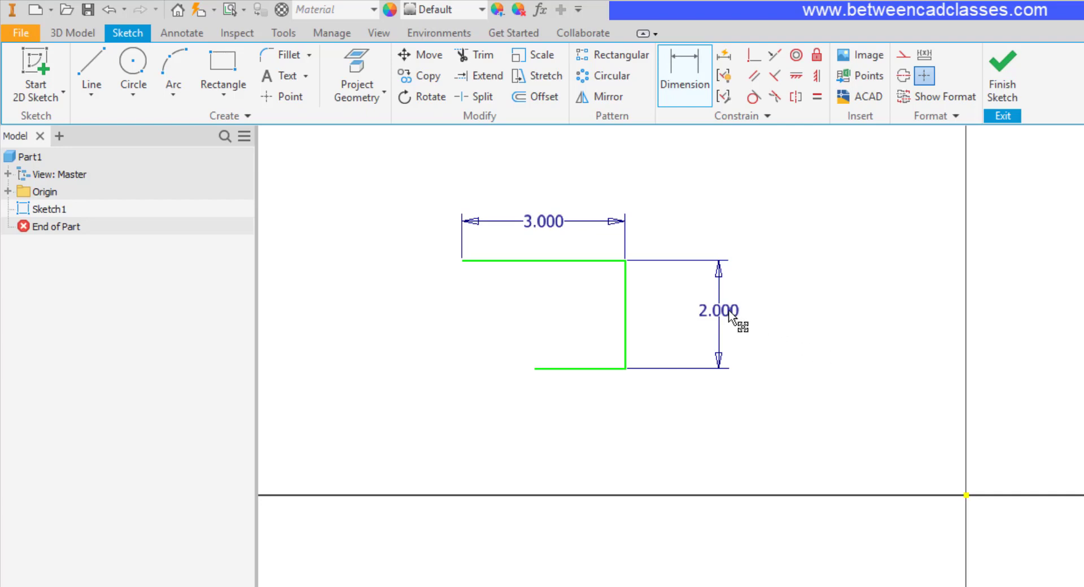
{"action": "key", "text": "Escape"}
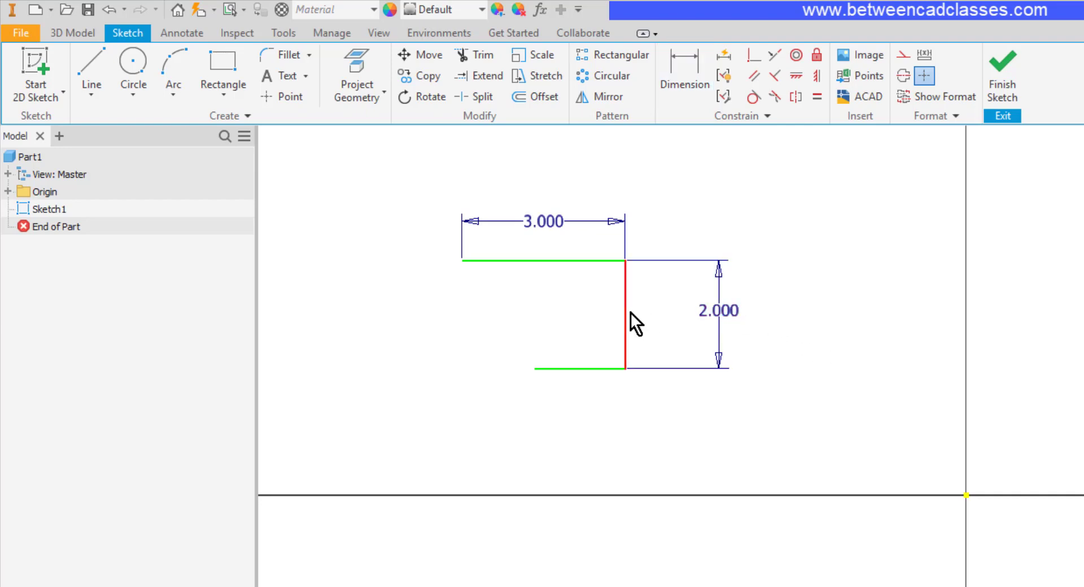
Replace that dimension with a 2.000 height between the top and bottom lines
{"action": "left_click", "coordinate": [719, 311]}
{"action": "key", "text": "Delete"}
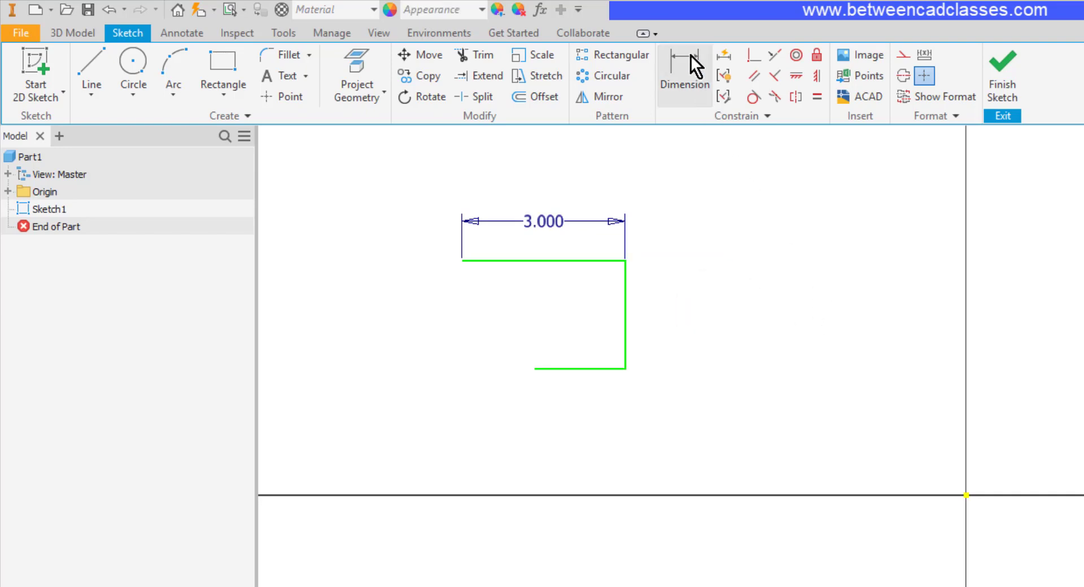
{"action": "left_click", "coordinate": [692, 56]}
{"action": "left_click", "coordinate": [589, 261]}
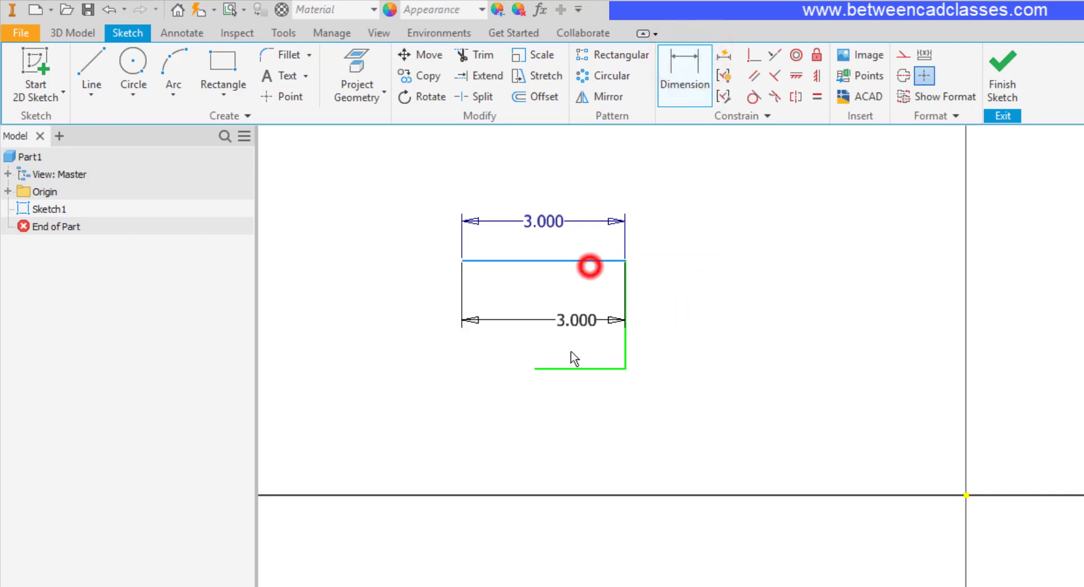
{"action": "left_click", "coordinate": [576, 369]}
{"action": "left_click", "coordinate": [743, 320]}
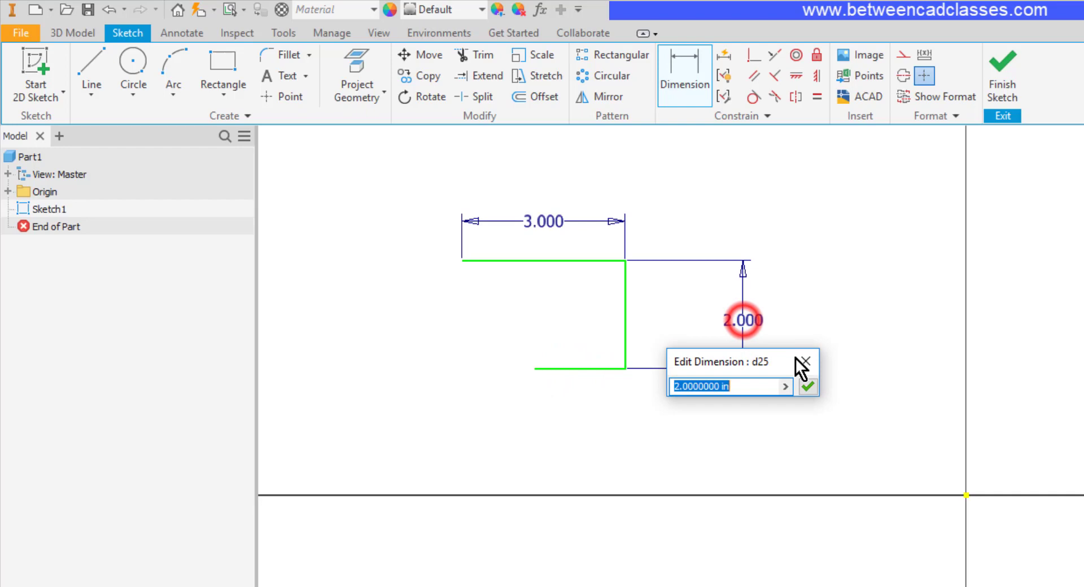
{"action": "left_click", "coordinate": [810, 386]}
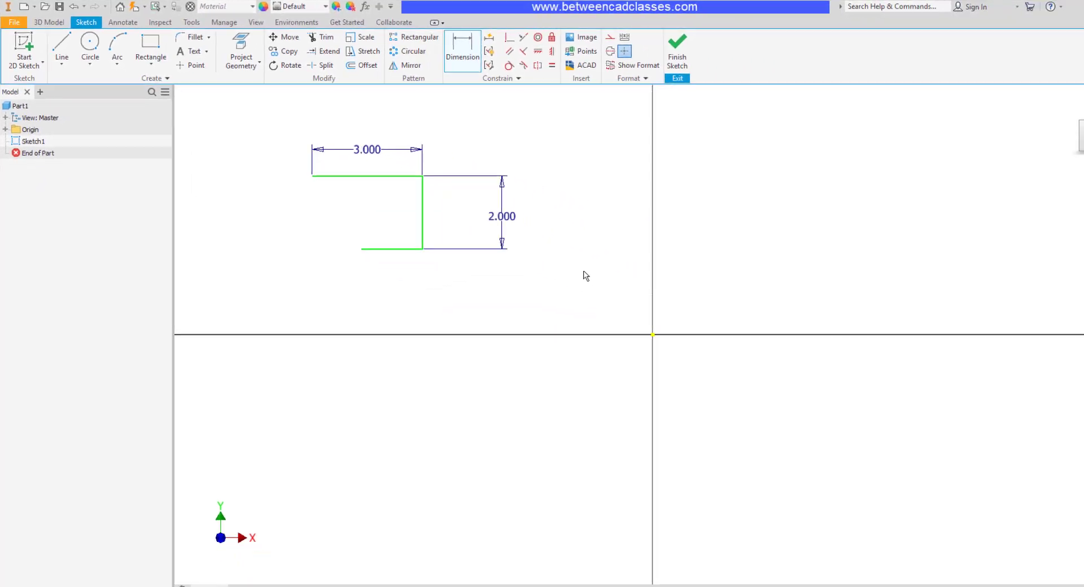
Draw two center-point circles to the right of the profile
{"action": "left_click", "coordinate": [86, 46]}
{"action": "left_click", "coordinate": [715, 205]}
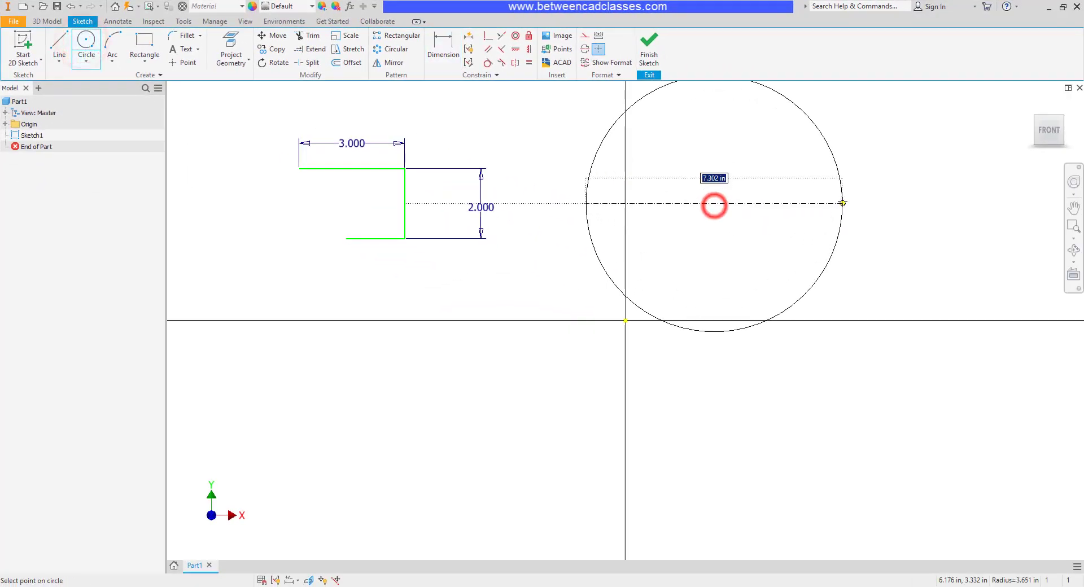
{"action": "left_click", "coordinate": [754, 203]}
{"action": "left_click", "coordinate": [887, 204]}
{"action": "left_click", "coordinate": [918, 186]}
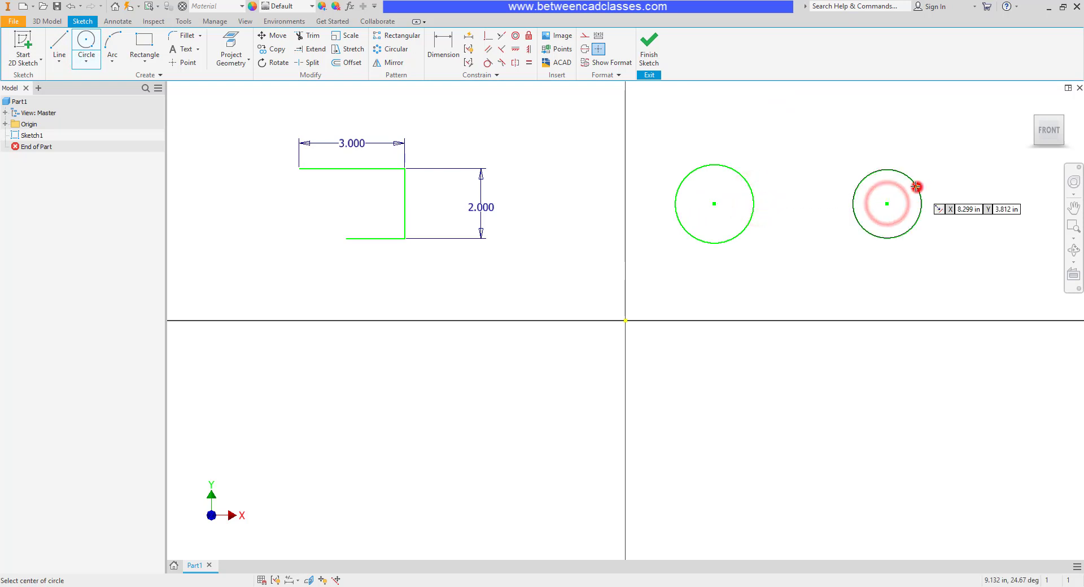
Dimension the distance between the two circle centres at 5 inches
{"action": "left_click", "coordinate": [443, 45]}
{"action": "left_click", "coordinate": [715, 204]}
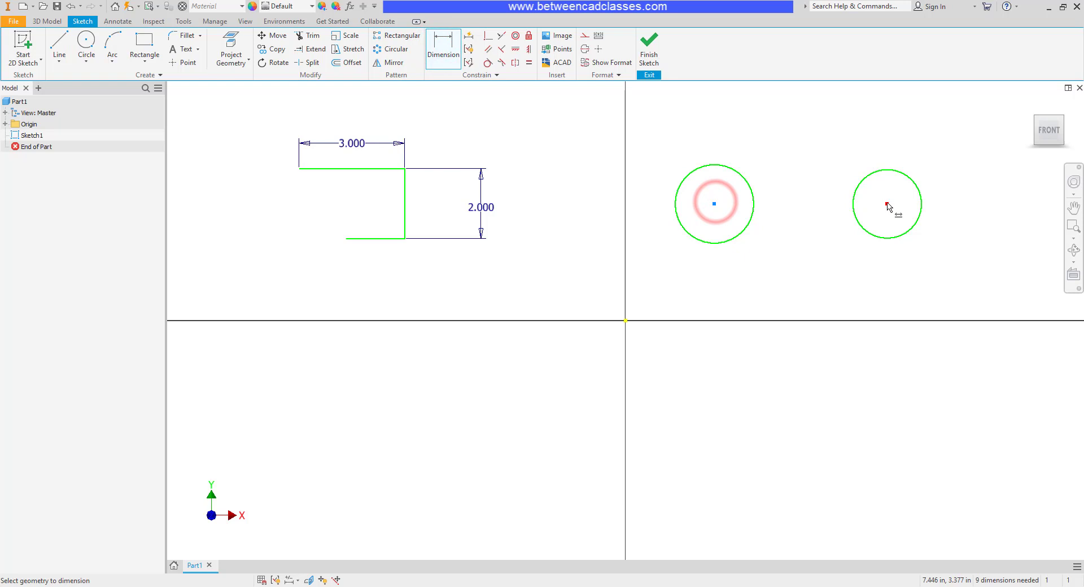
{"action": "left_click", "coordinate": [887, 203]}
{"action": "left_click", "coordinate": [813, 131]}
{"action": "type", "text": "5"}
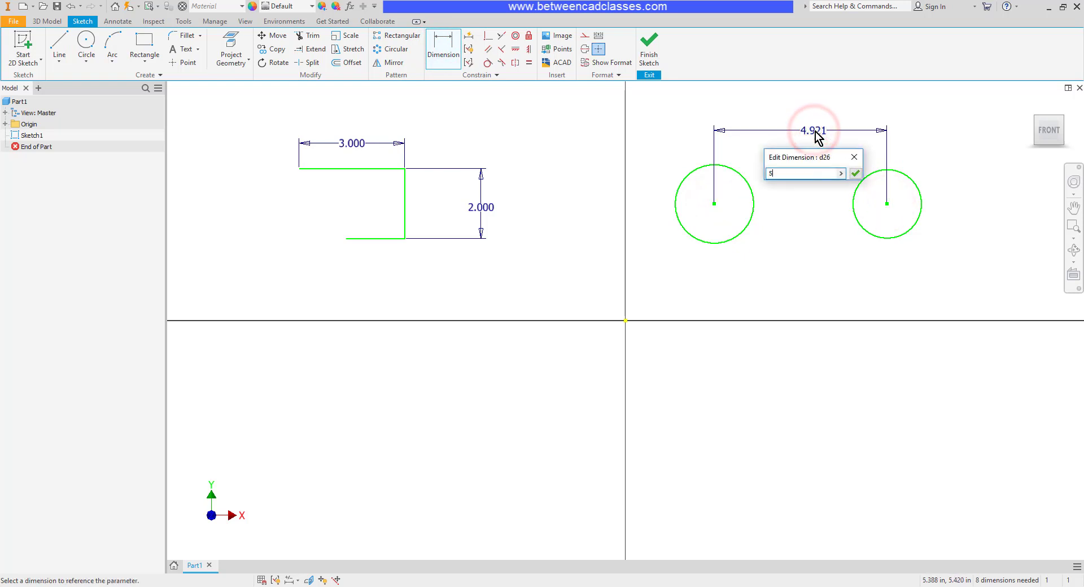
{"action": "key", "text": "Return"}
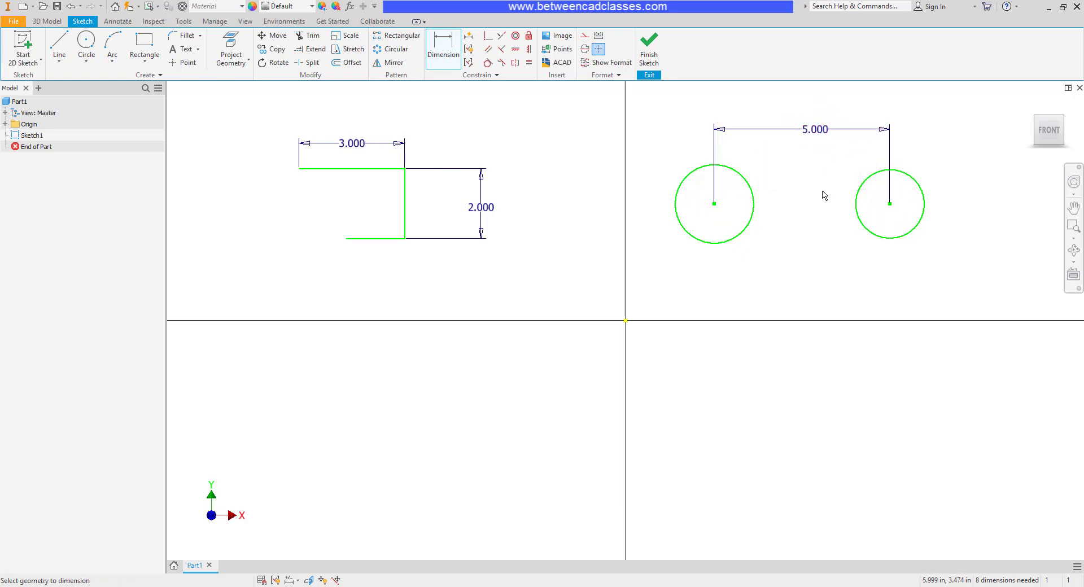
Dimension the left circle's centre 10 inches from the profile's vertical line
{"action": "left_click", "coordinate": [443, 55]}
{"action": "left_click", "coordinate": [715, 205]}
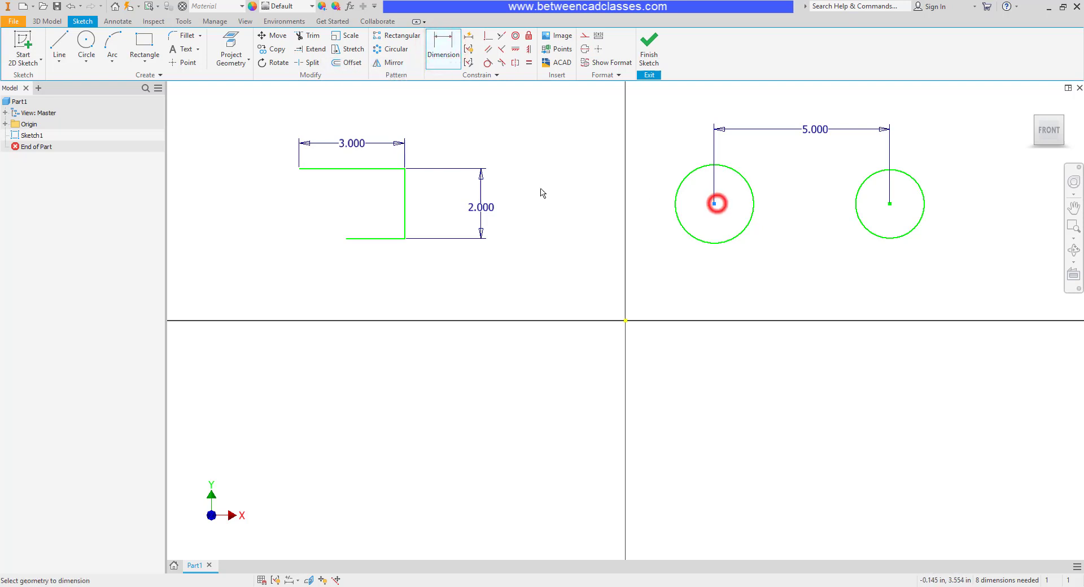
{"action": "left_click", "coordinate": [405, 198]}
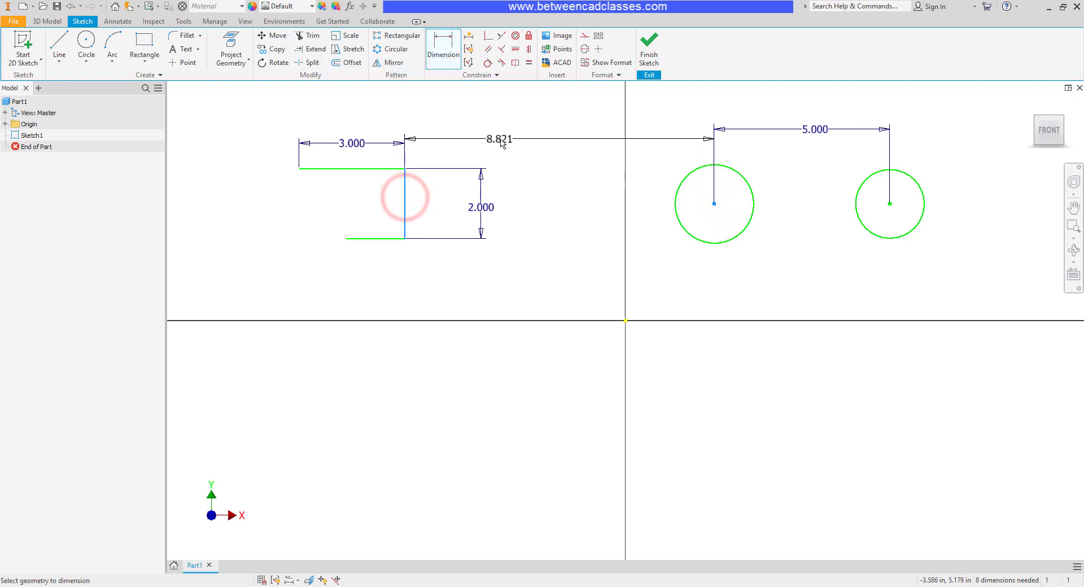
{"action": "left_click", "coordinate": [515, 140]}
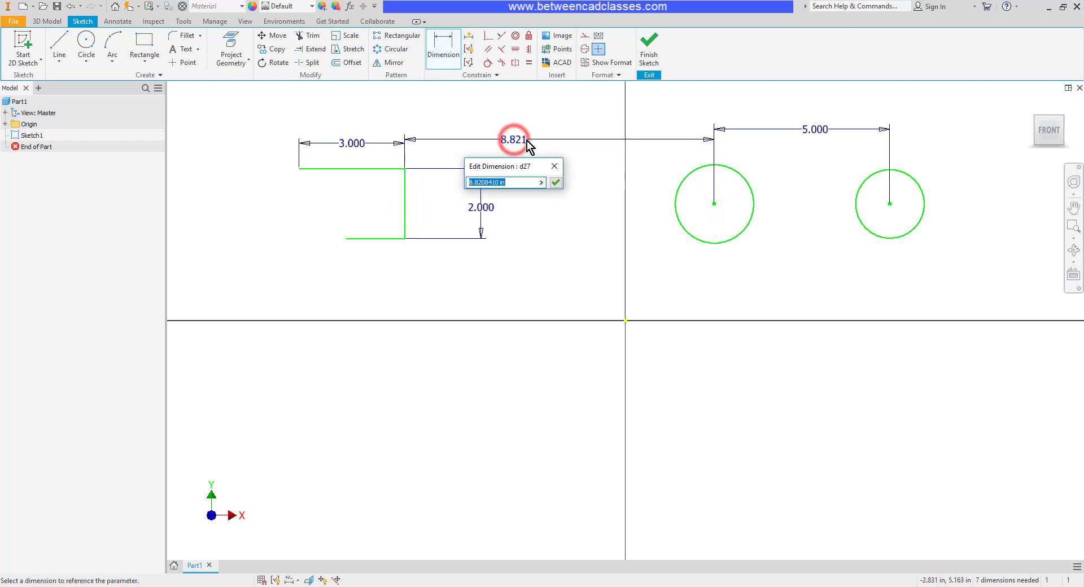
{"action": "type", "text": "10"}
{"action": "key", "text": "Return"}
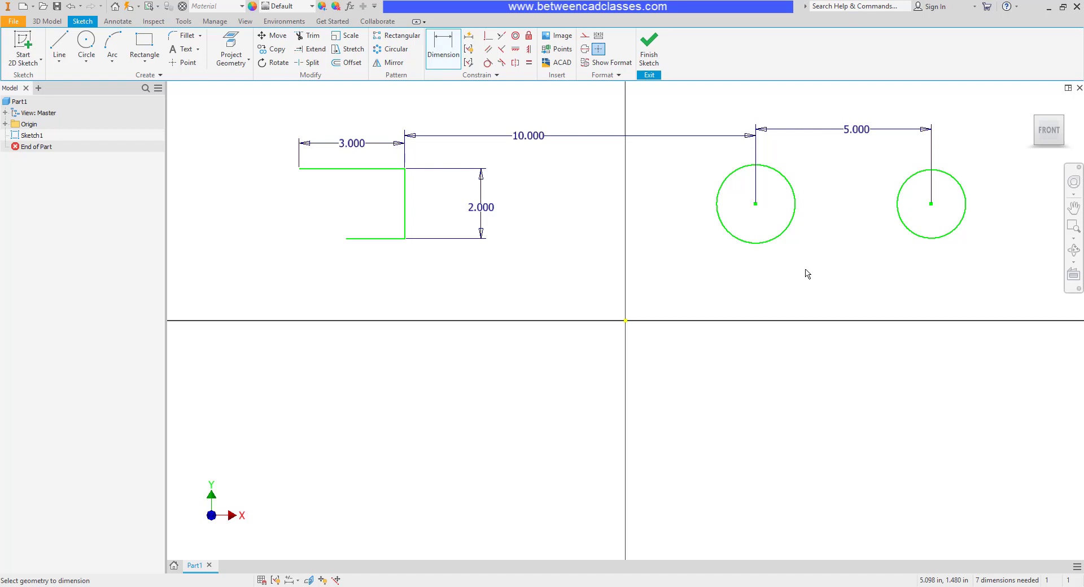
Dimension the left circle's diameter at 3.000 inches
{"action": "left_click", "coordinate": [768, 246]}
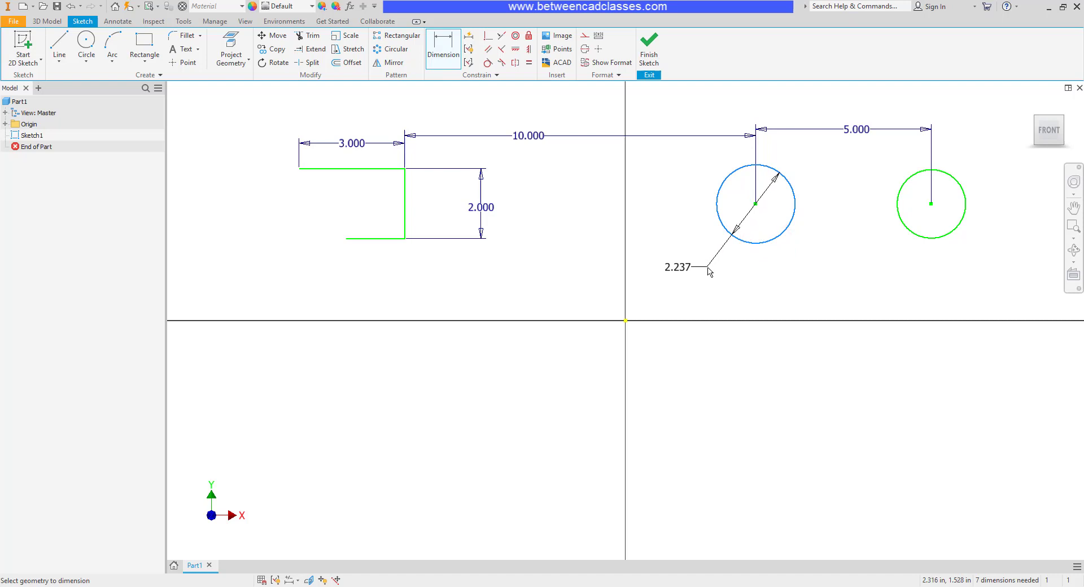
{"action": "left_click", "coordinate": [708, 267]}
{"action": "type", "text": "3"}
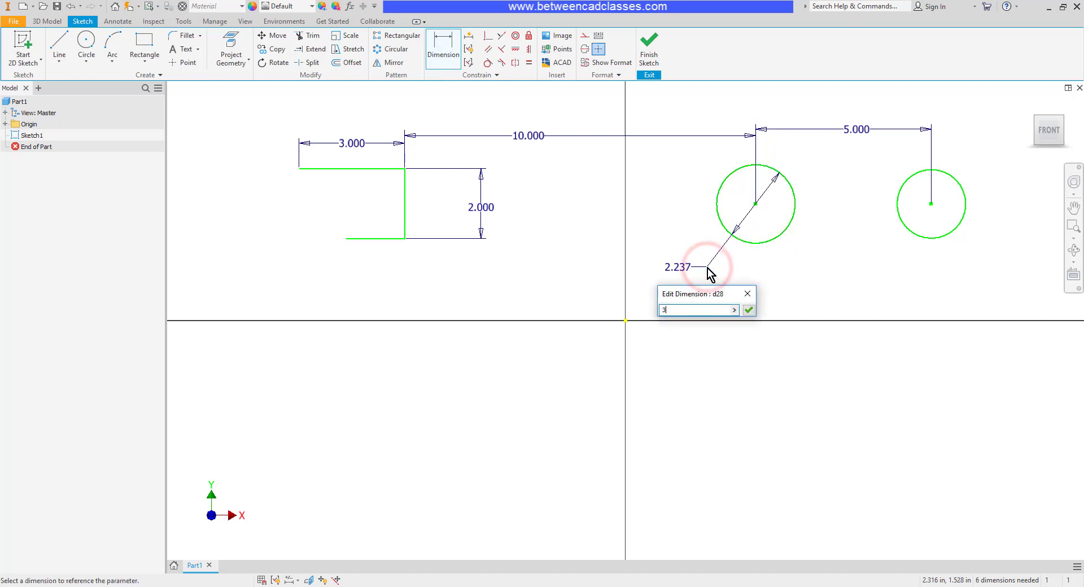
{"action": "key", "text": "Return"}
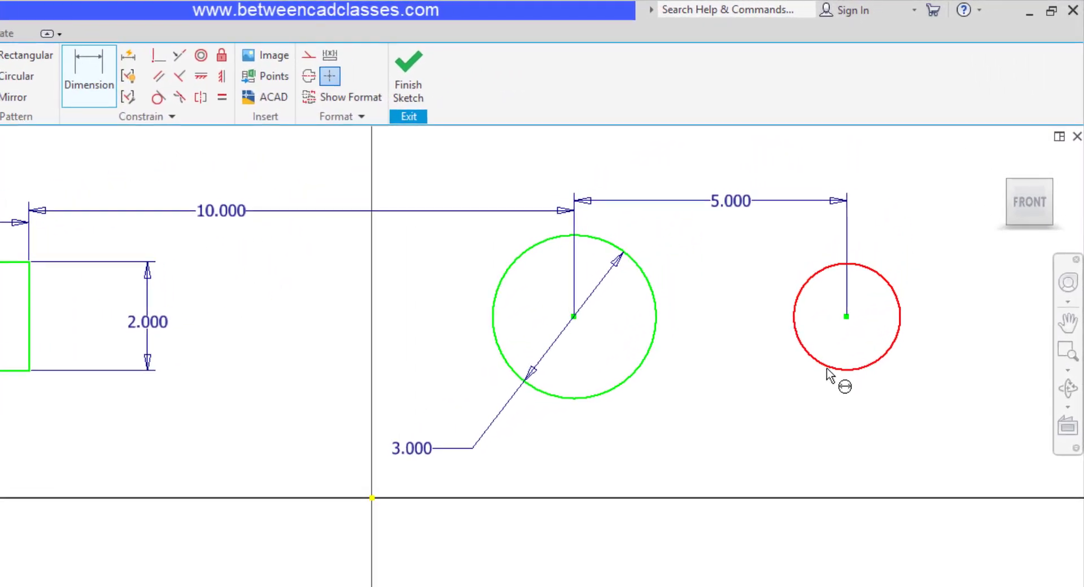
Dimension the small right circle at 1.000
{"action": "left_click", "coordinate": [827, 372]}
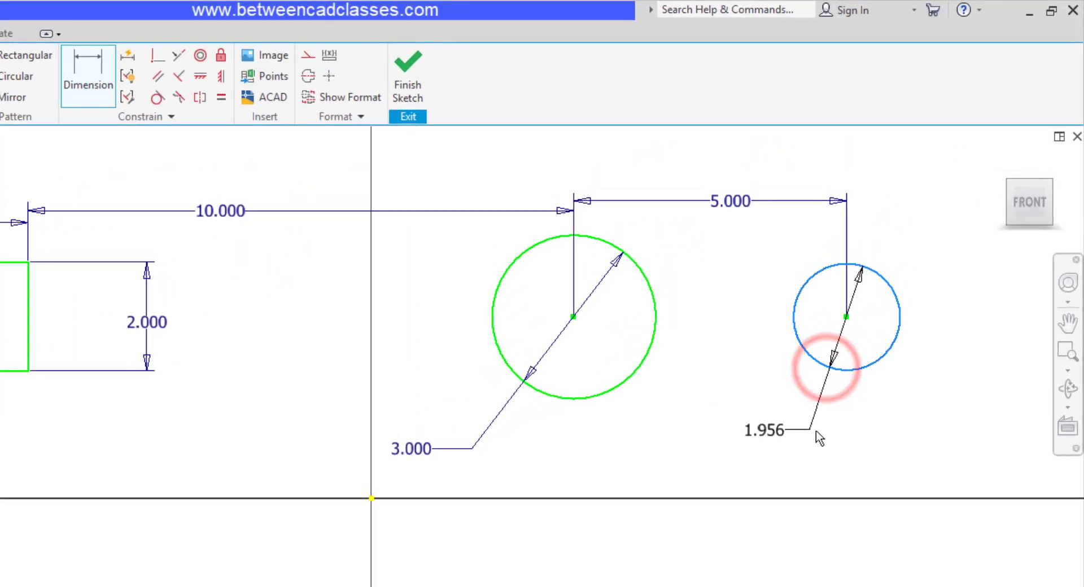
{"action": "right_click", "coordinate": [771, 419]}
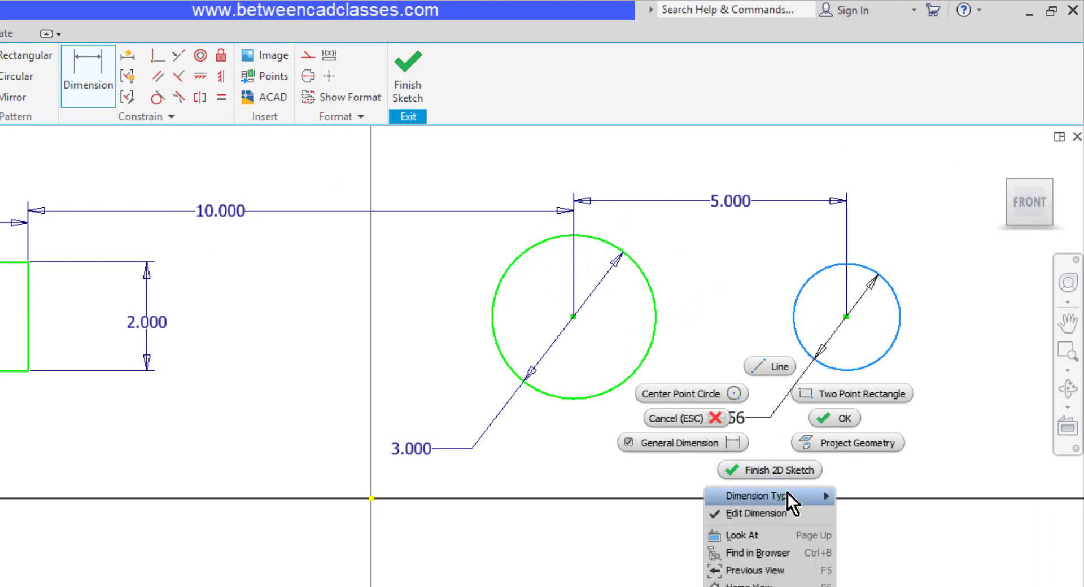
{"action": "mouse_move", "coordinate": [757, 496]}
{"action": "left_click", "coordinate": [879, 497]}
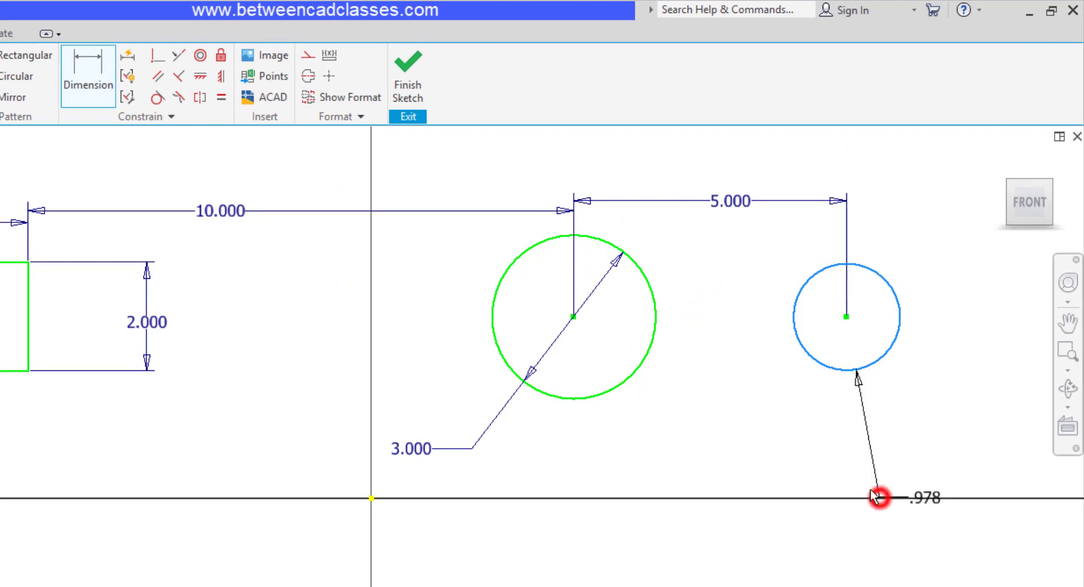
{"action": "left_click", "coordinate": [792, 428]}
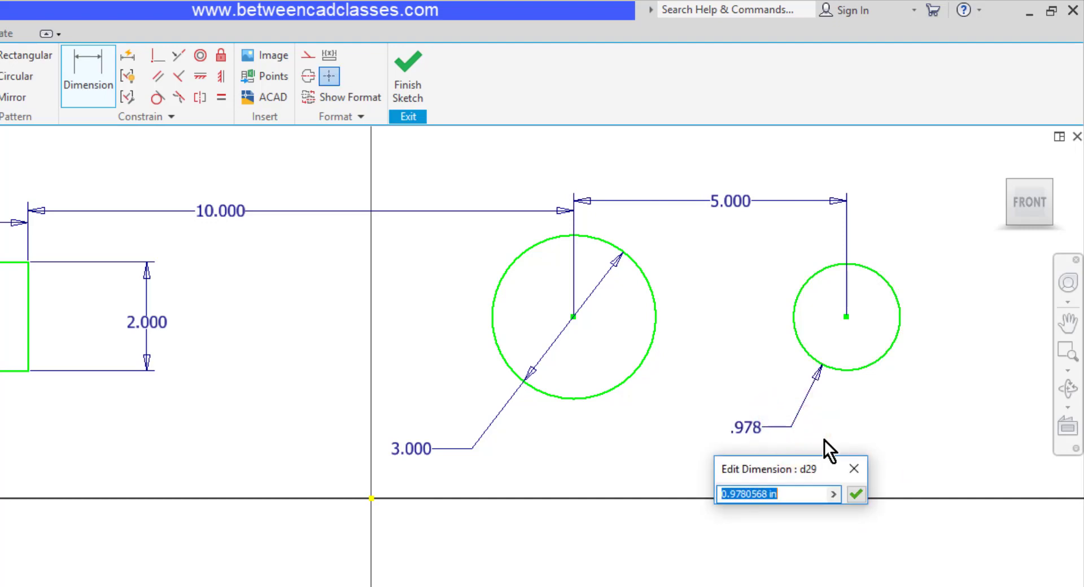
{"action": "type", "text": "1"}
{"action": "key", "text": "Return"}
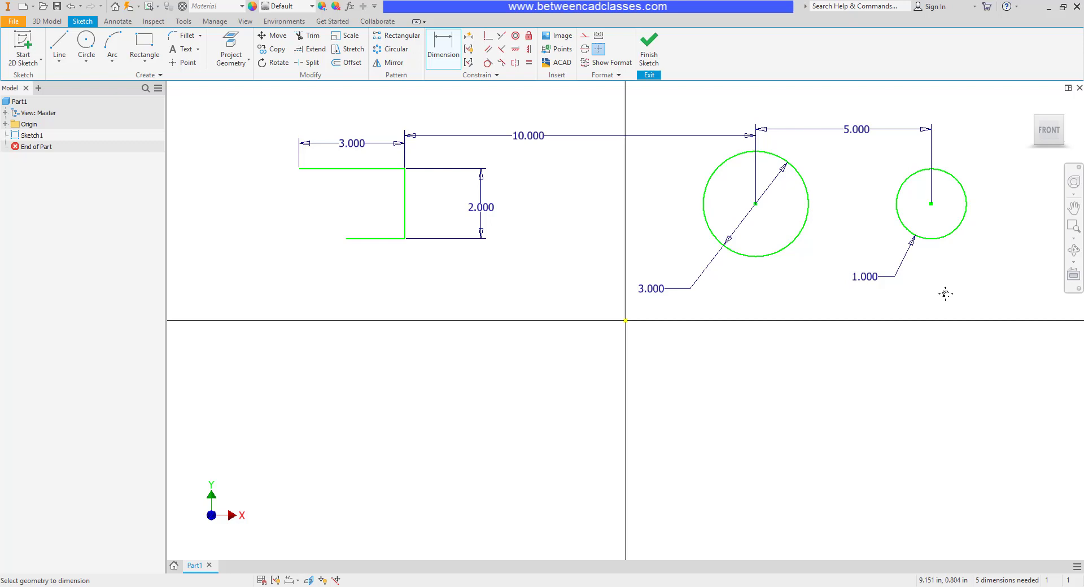
Draw a three-point arc in free space to the right
{"action": "middle_click_drag", "start_coordinate": [943, 295], "coordinate": [735, 299]}
{"action": "left_click", "coordinate": [113, 43]}
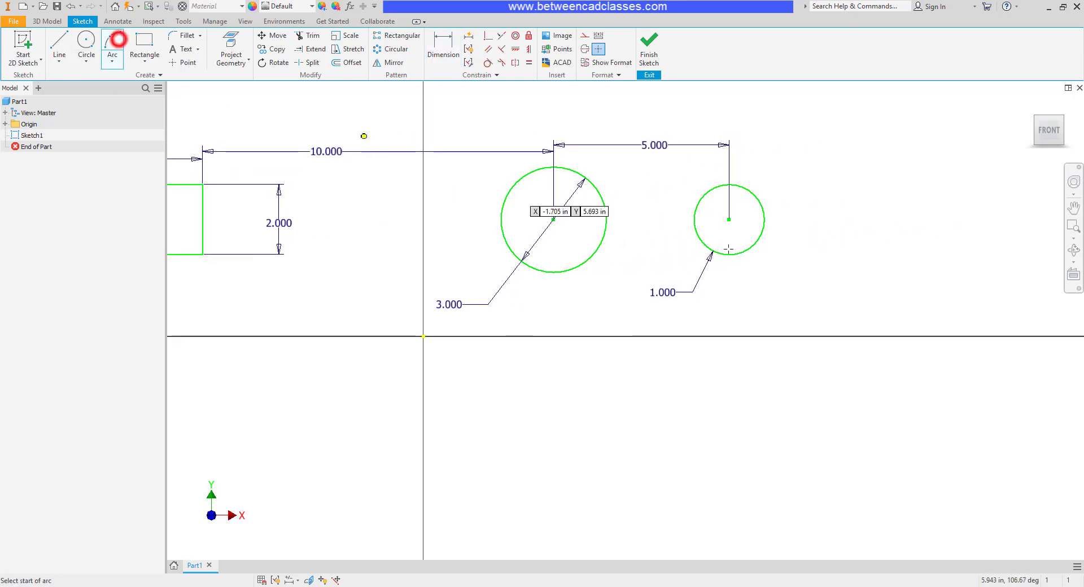
{"action": "left_click", "coordinate": [841, 289]}
{"action": "left_click", "coordinate": [858, 238]}
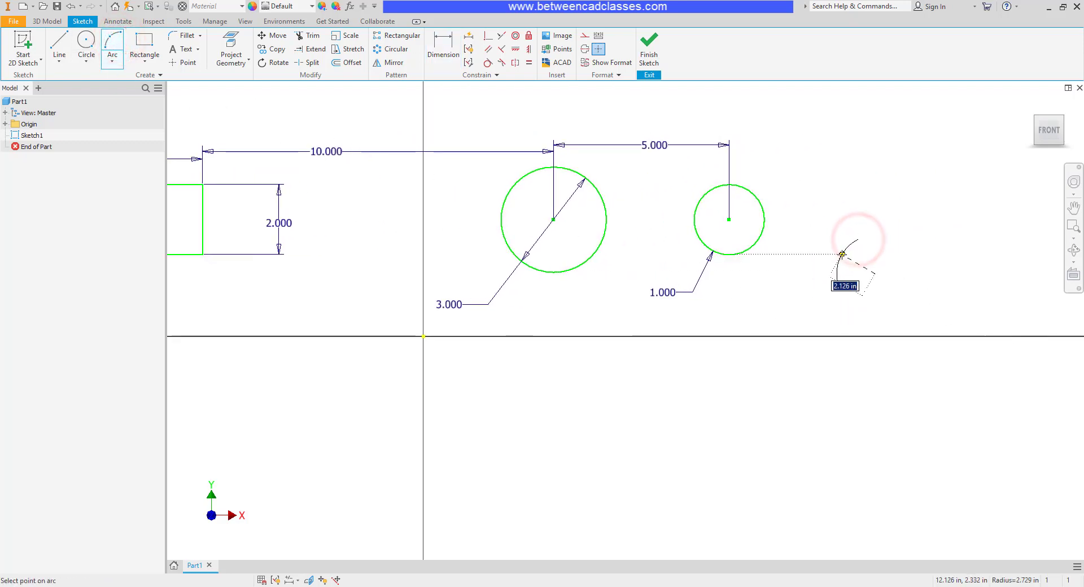
{"action": "left_click", "coordinate": [842, 255]}
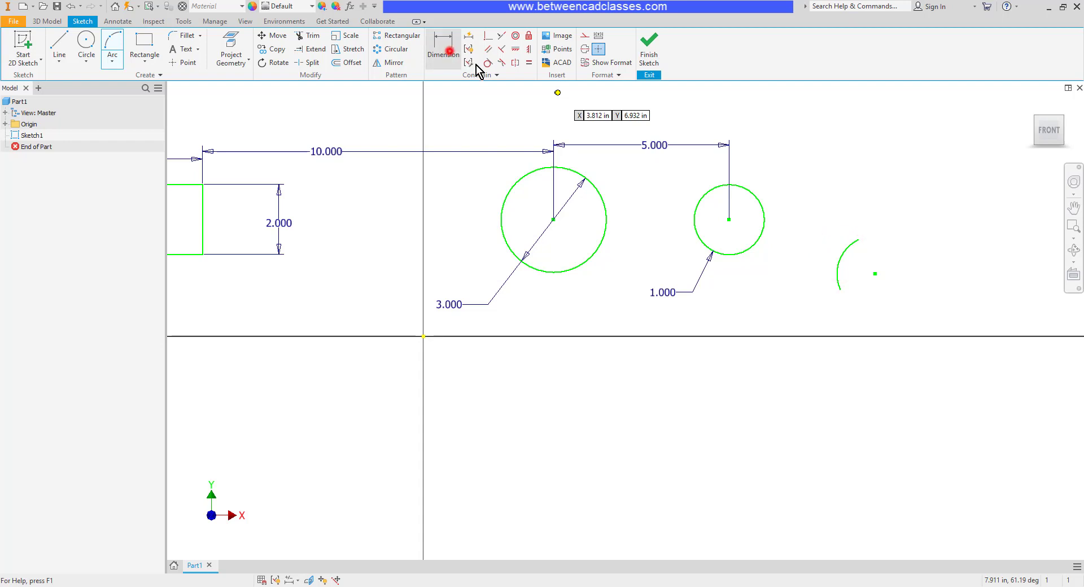
Dimension the new arc's size at 1.000
{"action": "left_click", "coordinate": [443, 49]}
{"action": "left_click", "coordinate": [842, 249]}
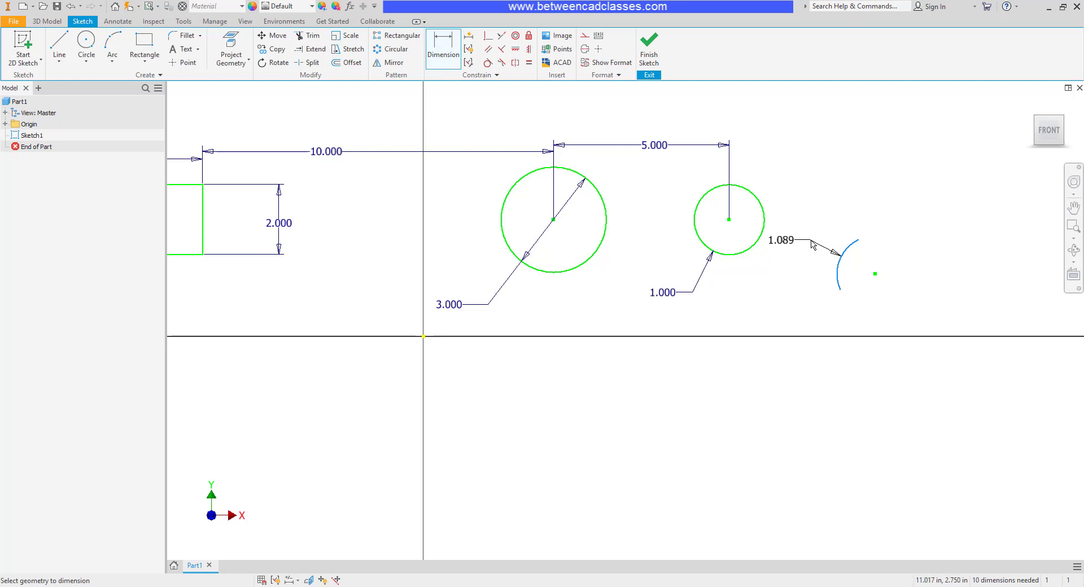
{"action": "left_click", "coordinate": [818, 242]}
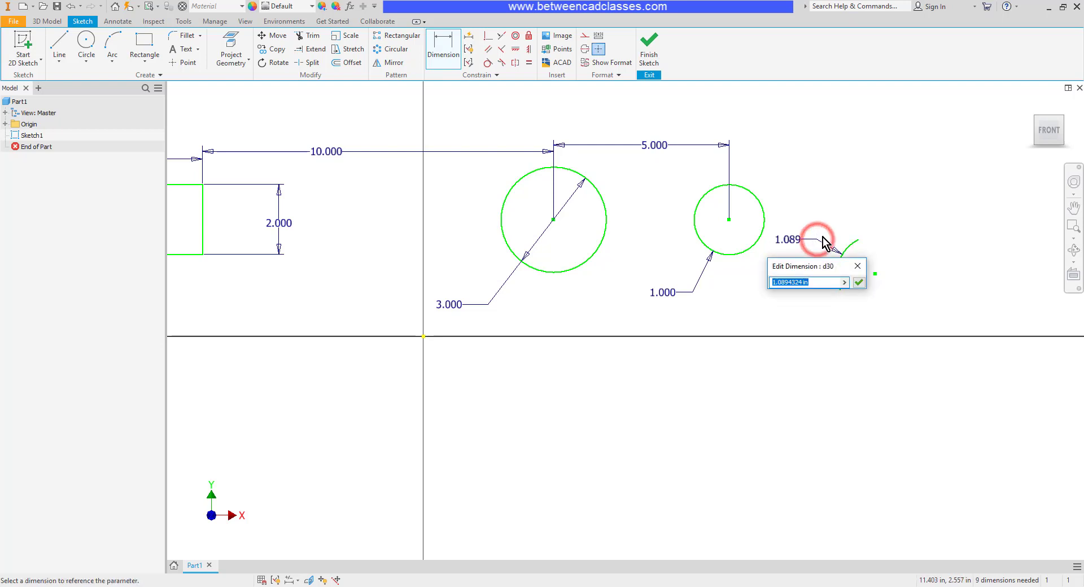
{"action": "type", "text": "1"}
{"action": "key", "text": "Return"}
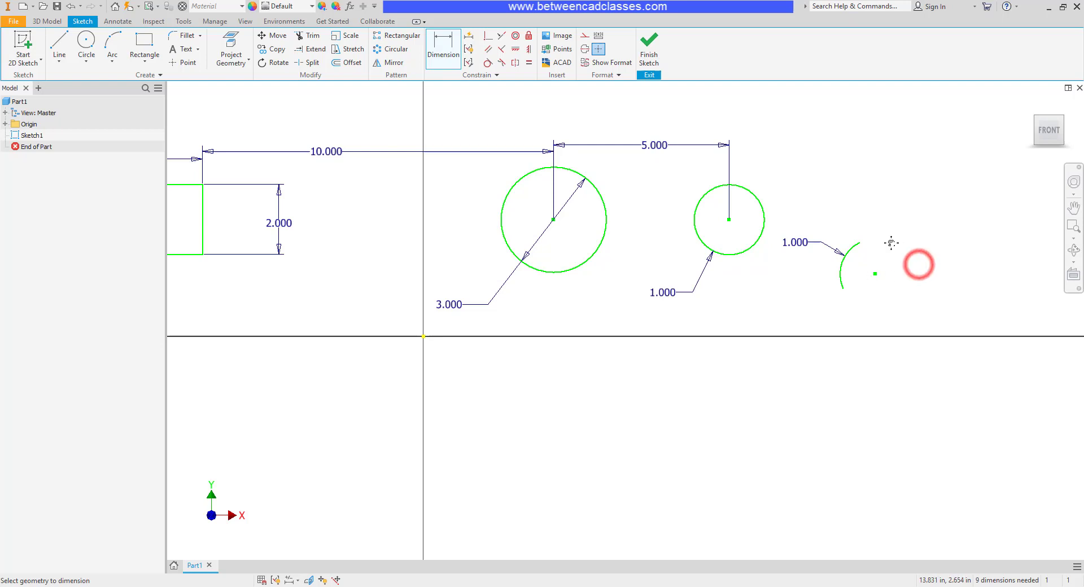
Draw a horizontal line and an angled line meeting at its end
{"action": "middle_click_drag", "start_coordinate": [919, 259], "coordinate": [597, 281]}
{"action": "left_click", "coordinate": [59, 46]}
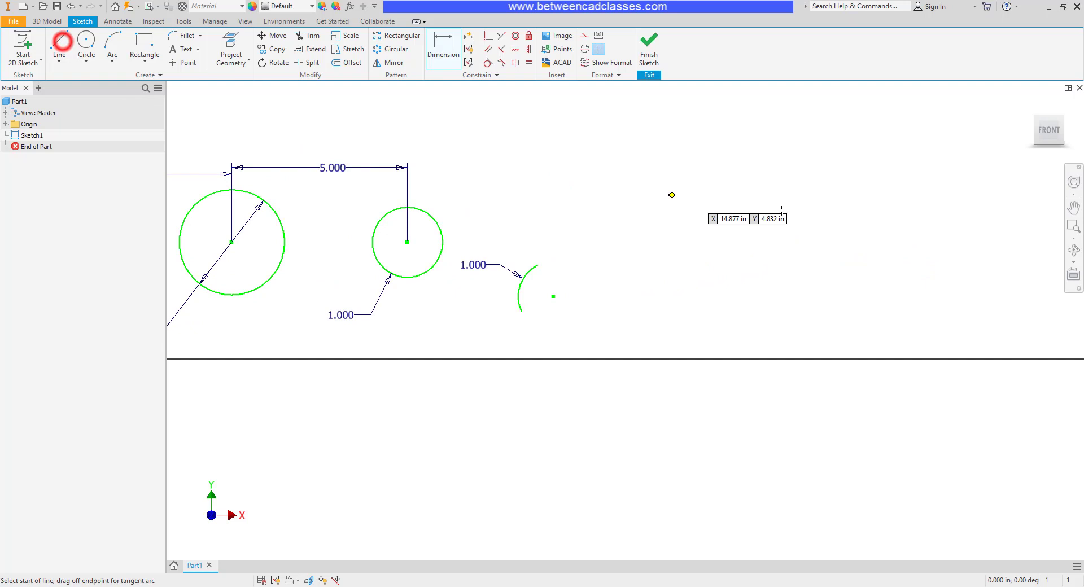
{"action": "left_click", "coordinate": [903, 233]}
{"action": "left_click", "coordinate": [728, 233]}
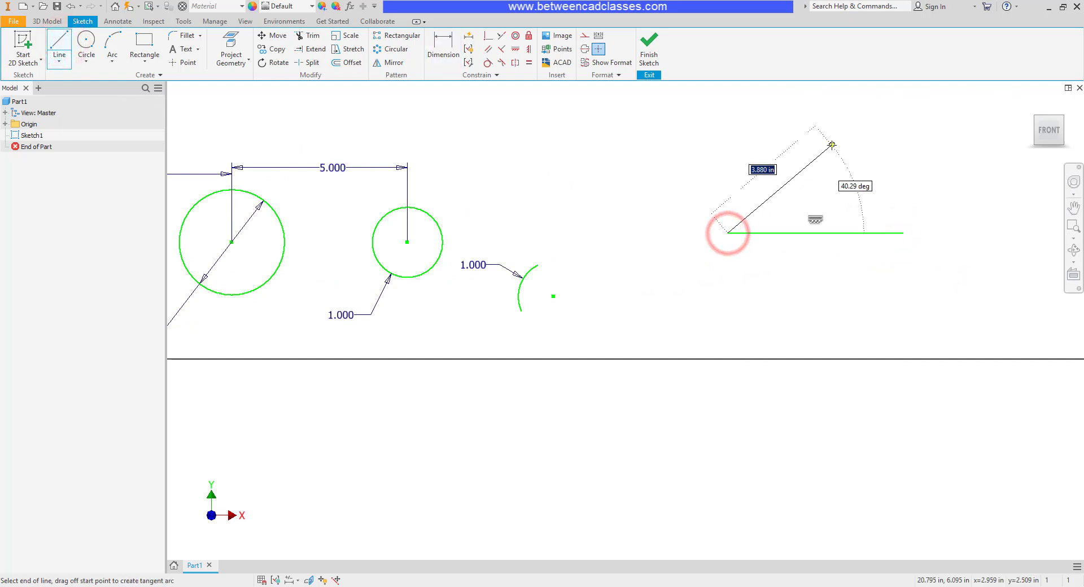
{"action": "left_click", "coordinate": [833, 145]}
{"action": "key", "text": "Escape"}
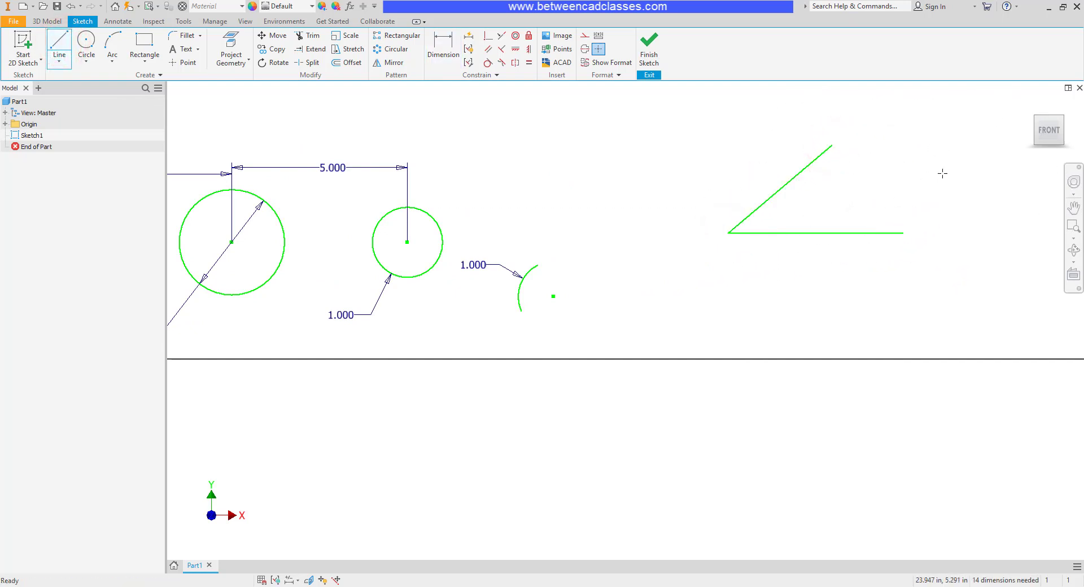
Fix the angle between the horizontal and angled lines at 30.00 degrees
{"action": "left_click", "coordinate": [454, 45]}
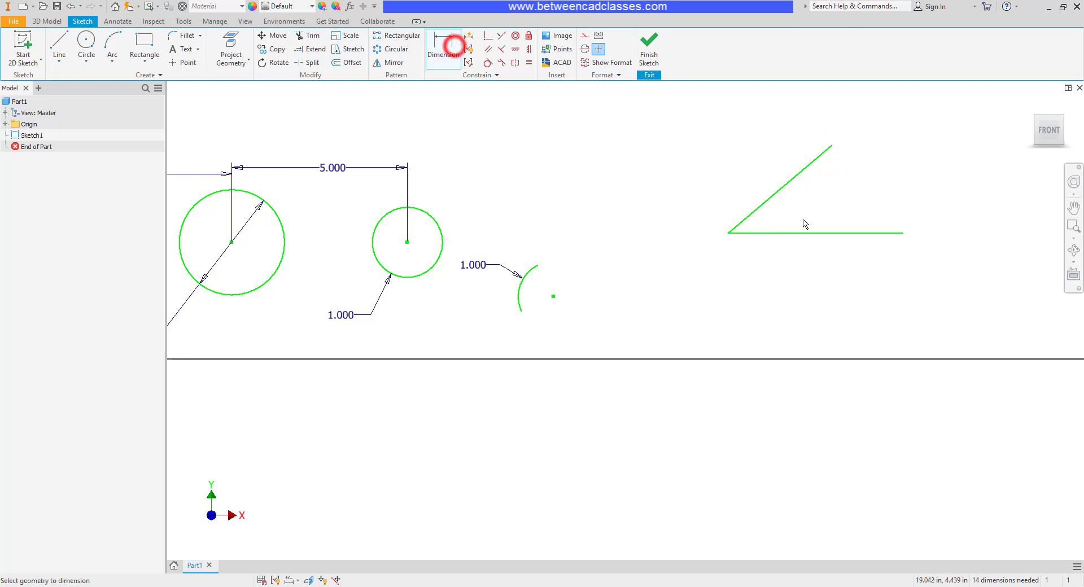
{"action": "left_click", "coordinate": [817, 233]}
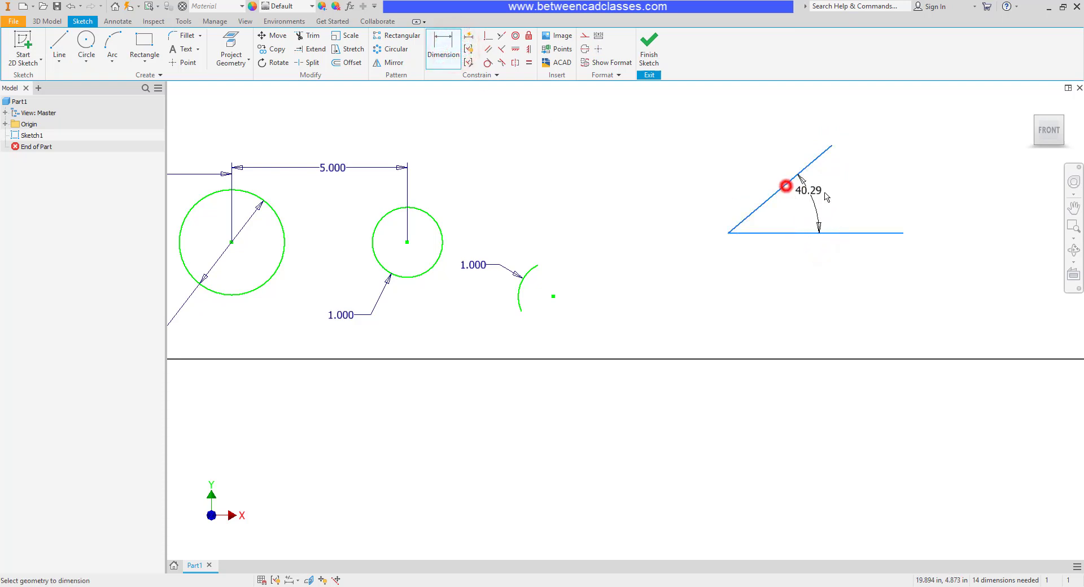
{"action": "left_click", "coordinate": [834, 202]}
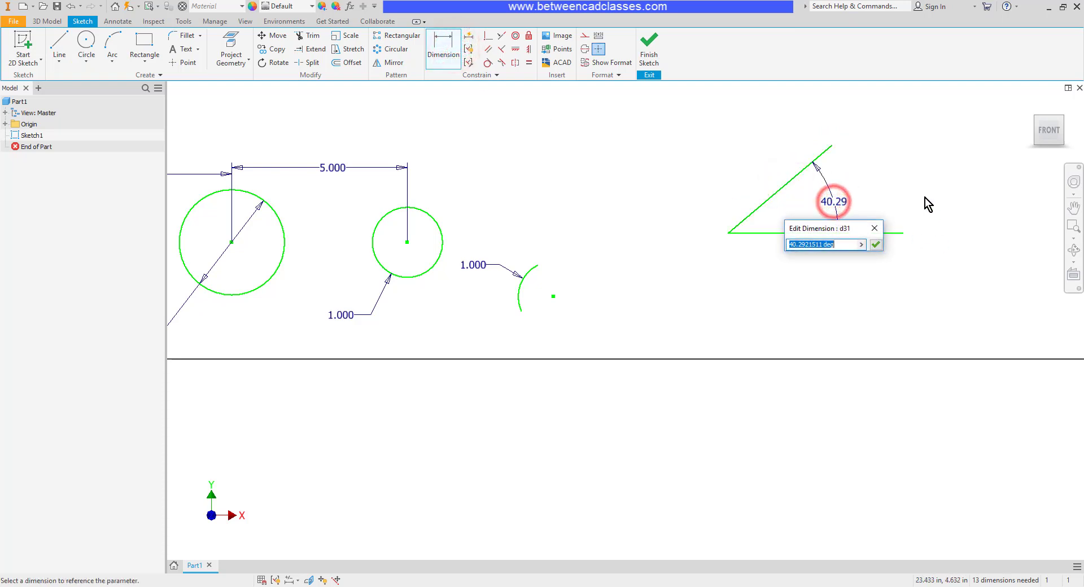
{"action": "type", "text": "30"}
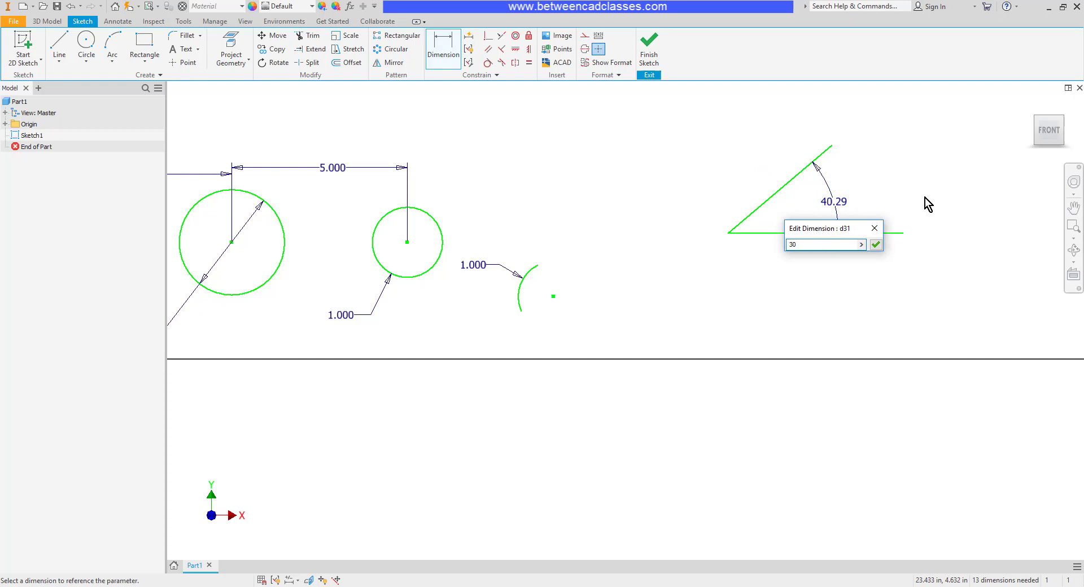
{"action": "key", "text": "Return"}
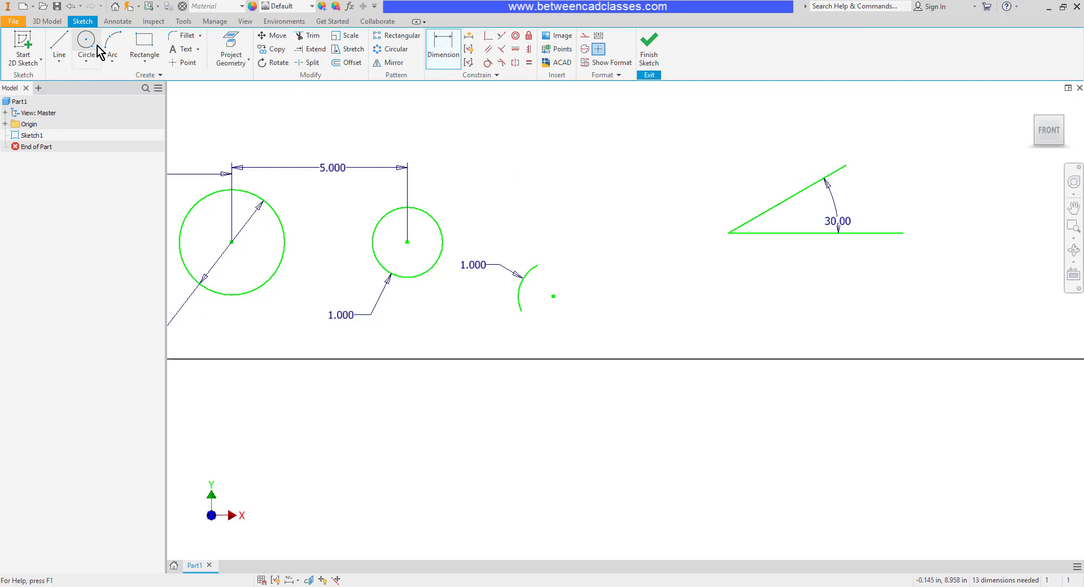
Draw two side-by-side circles, each 2.000 in diameter, below the earlier geometry
{"action": "middle_click_drag", "start_coordinate": [383, 201], "coordinate": [499, 197]}
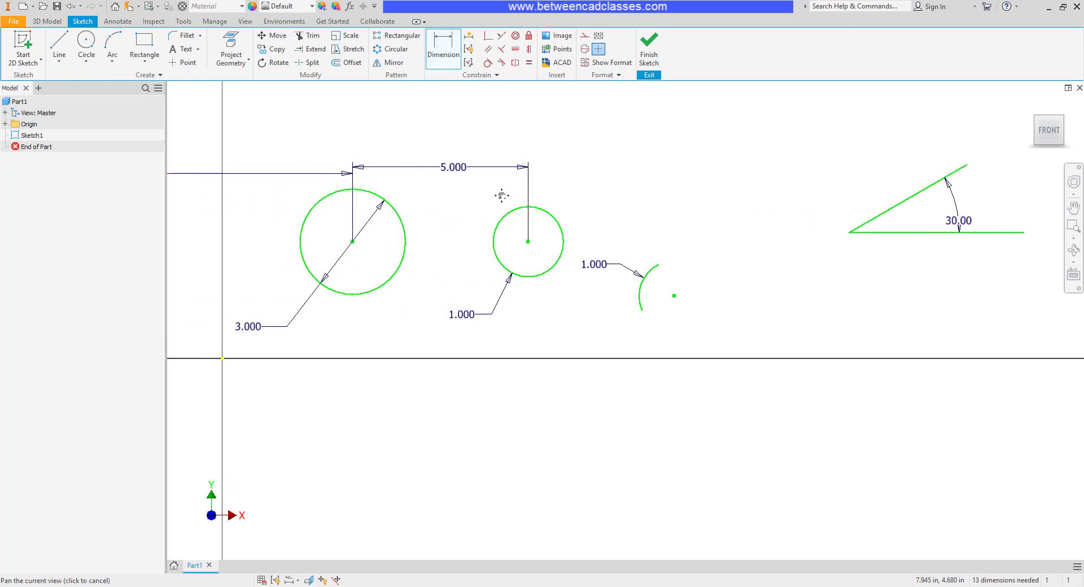
{"action": "left_click", "coordinate": [86, 42]}
{"action": "middle_click_drag", "start_coordinate": [482, 409], "coordinate": [401, 235]}
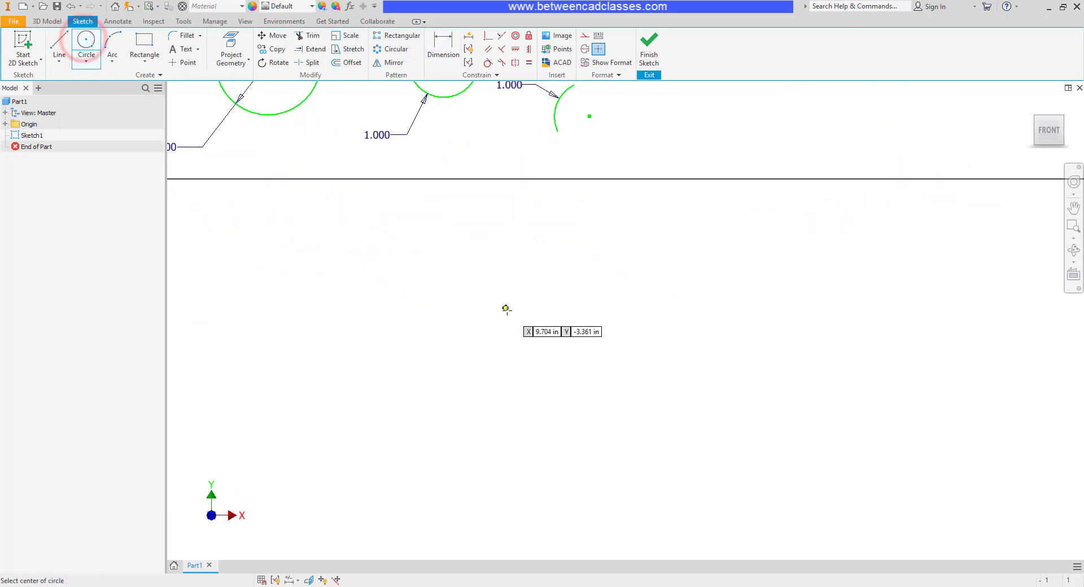
{"action": "left_click", "coordinate": [507, 310]}
{"action": "type", "text": "2"}
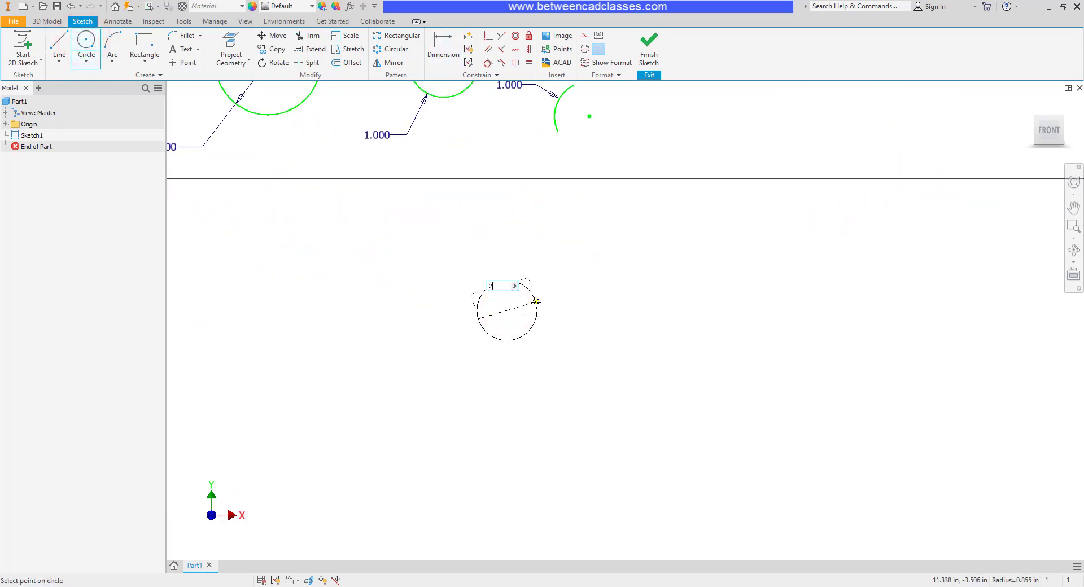
{"action": "key", "text": "Return"}
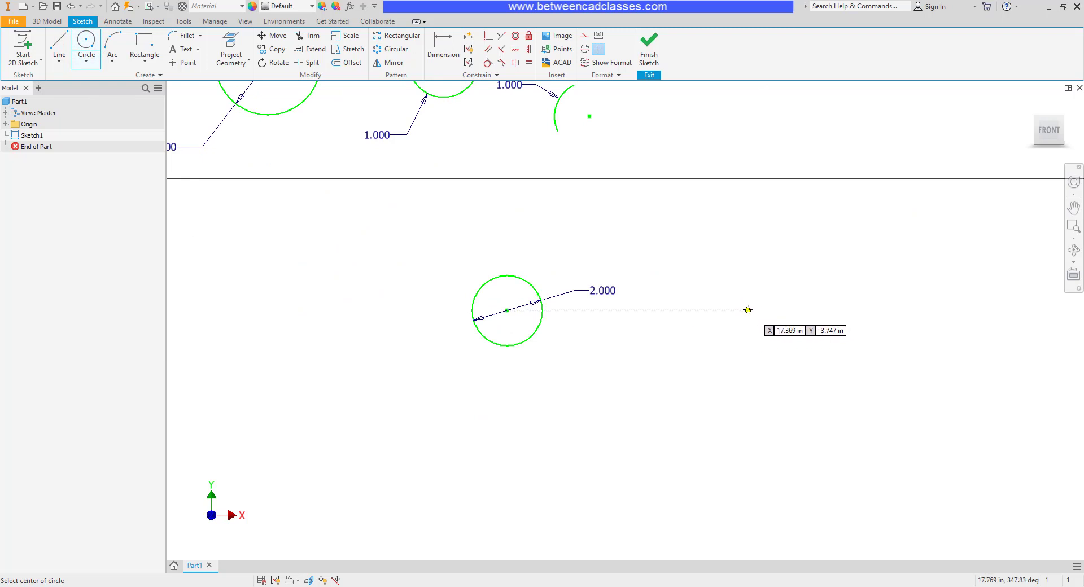
{"action": "left_click", "coordinate": [748, 309]}
{"action": "type", "text": "2"}
{"action": "key", "text": "Return"}
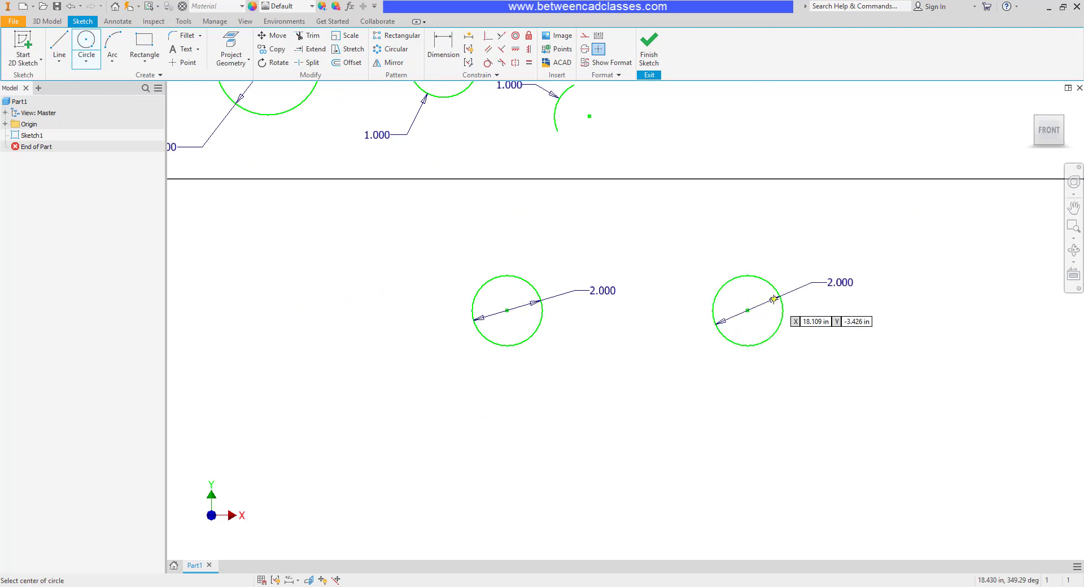
{"action": "key", "text": "Escape"}
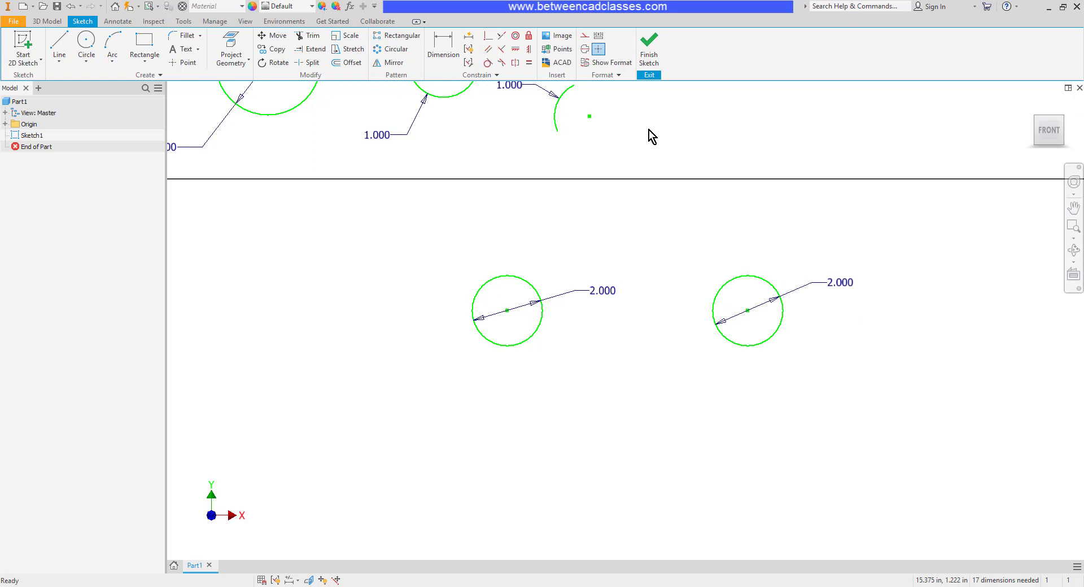
Constrain the two circle centres to be horizontally aligned
{"action": "left_click", "coordinate": [514, 51]}
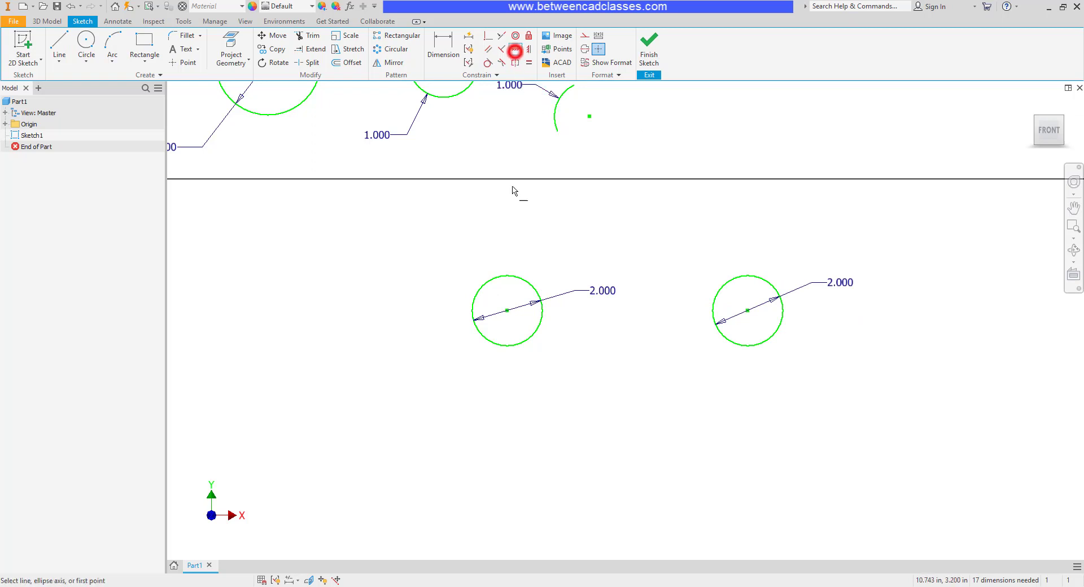
{"action": "left_click", "coordinate": [507, 311]}
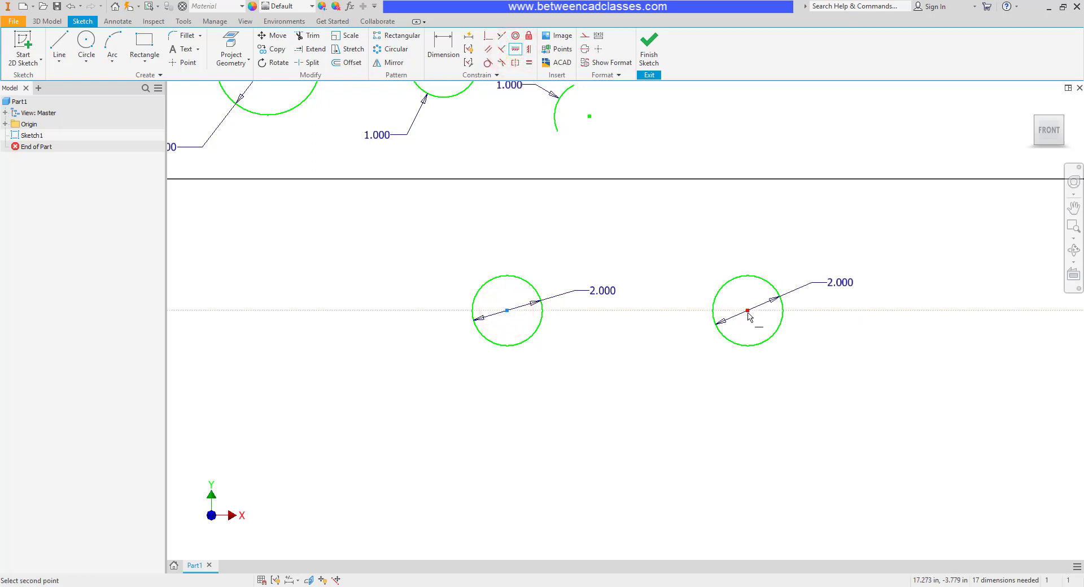
{"action": "left_click", "coordinate": [747, 312]}
{"action": "key", "text": "Escape"}
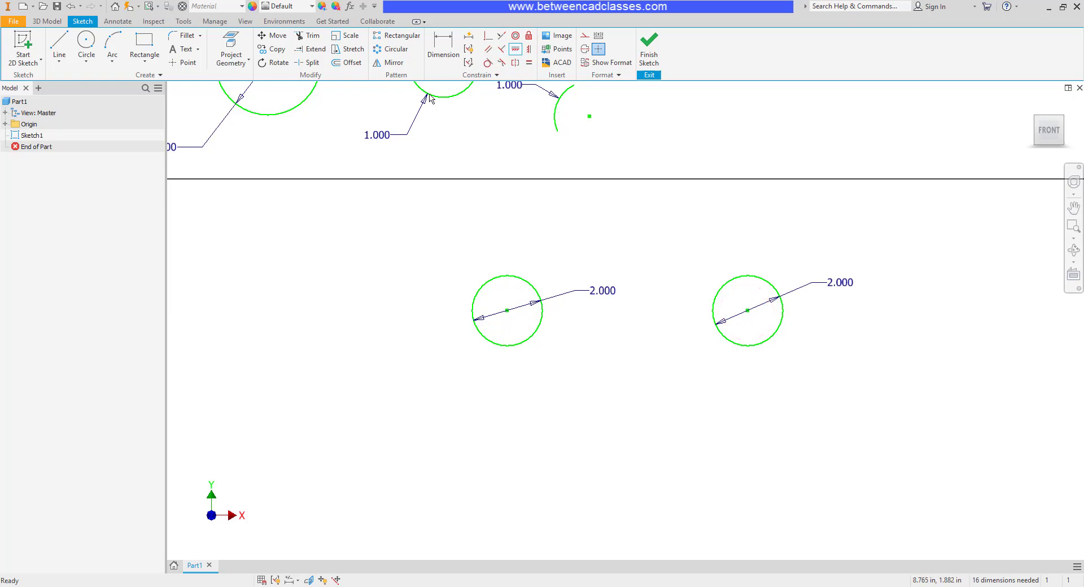
Dimension the two circles' outer edges 10.000 inches apart
{"action": "left_click", "coordinate": [440, 50]}
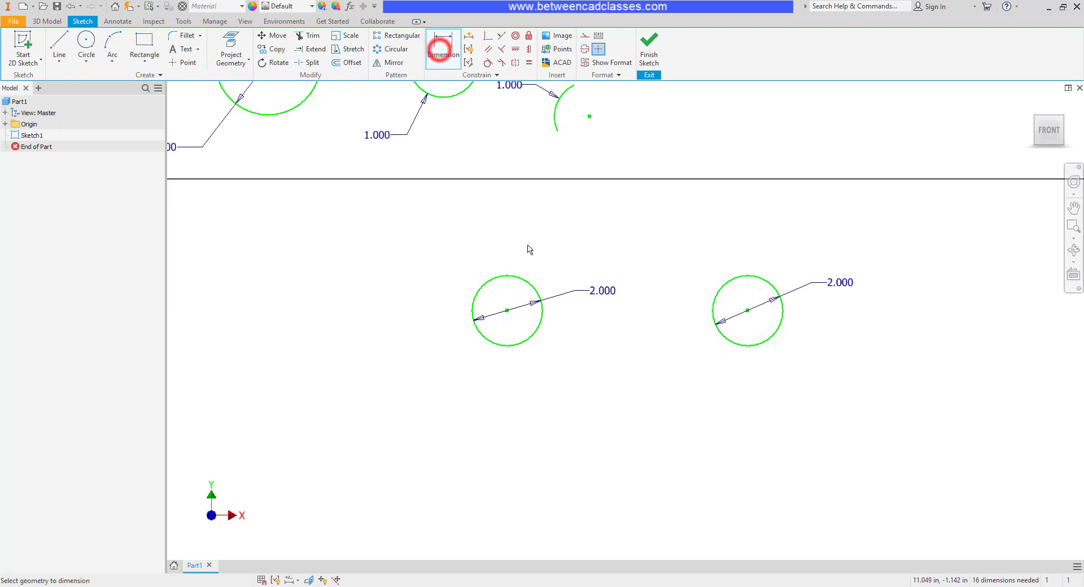
{"action": "left_click", "coordinate": [520, 277]}
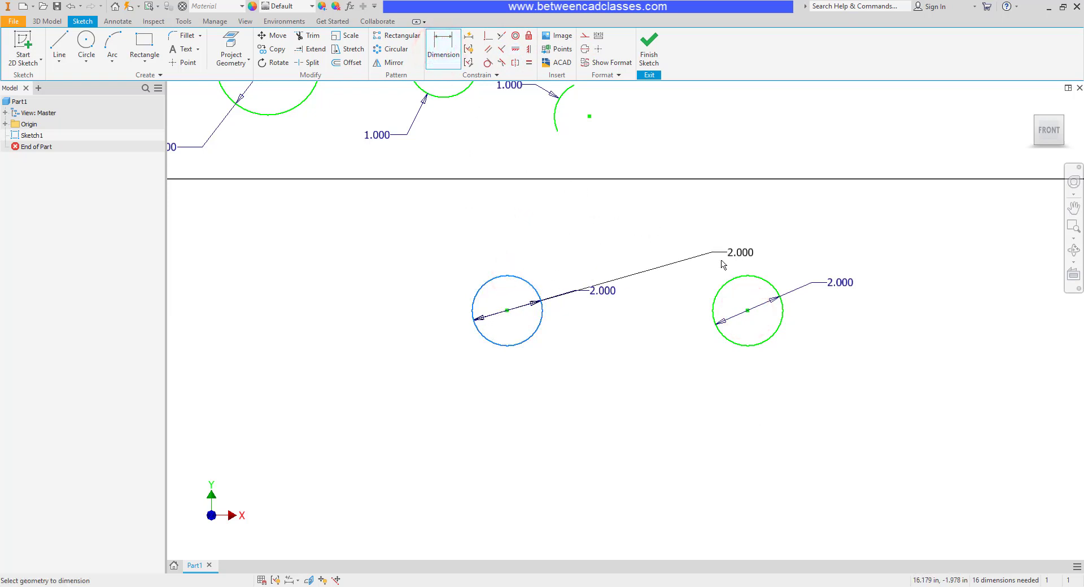
{"action": "left_click", "coordinate": [744, 276]}
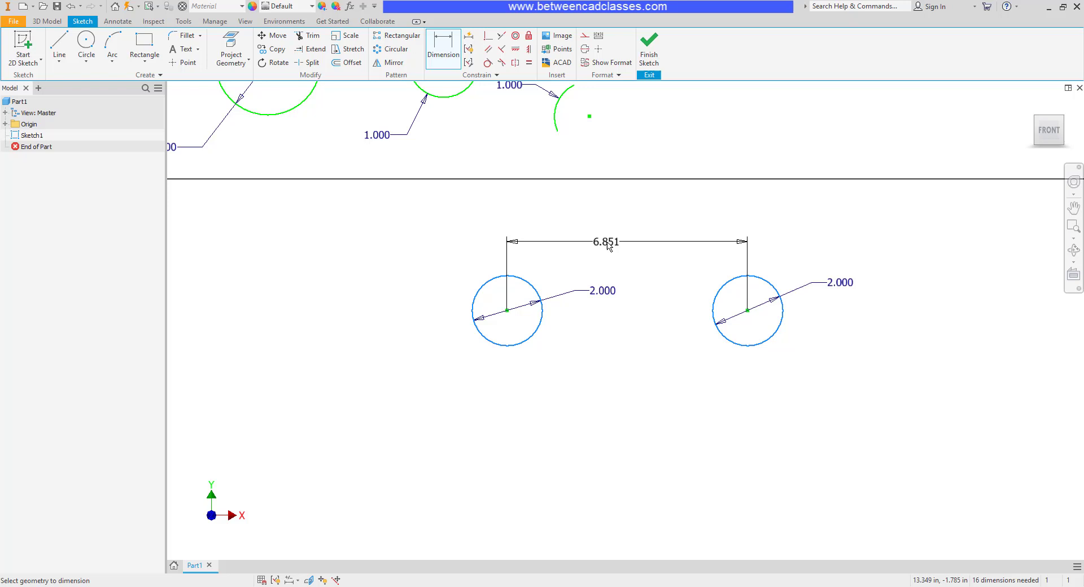
{"action": "key", "text": "Escape"}
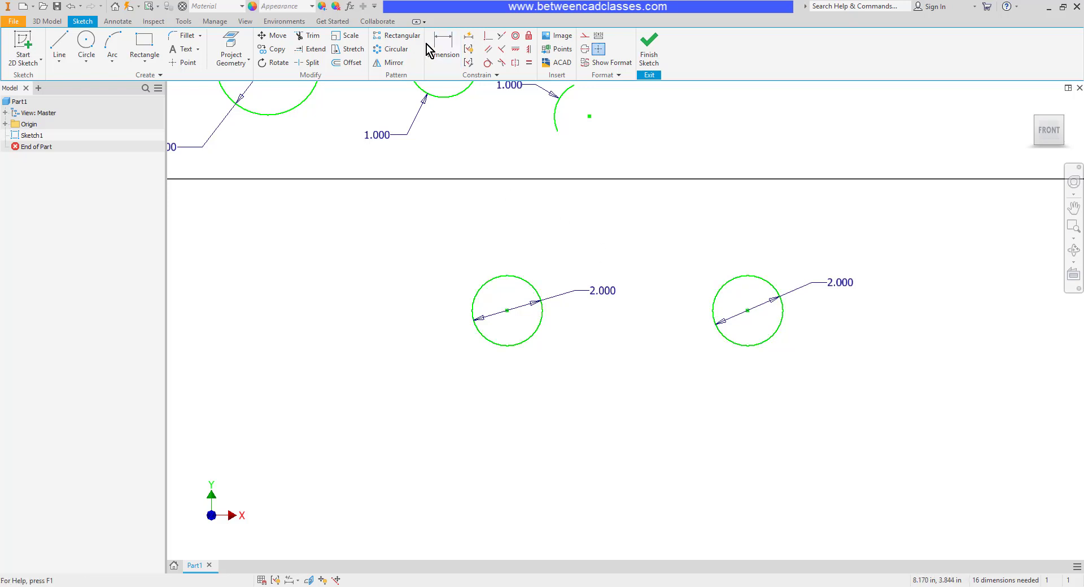
{"action": "left_click", "coordinate": [428, 50]}
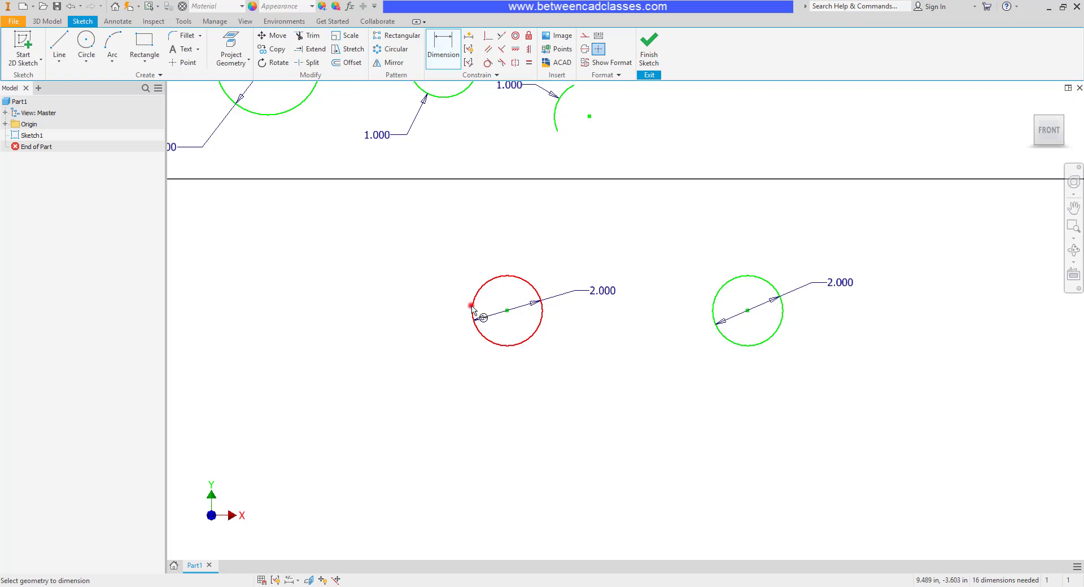
{"action": "left_click", "coordinate": [472, 307]}
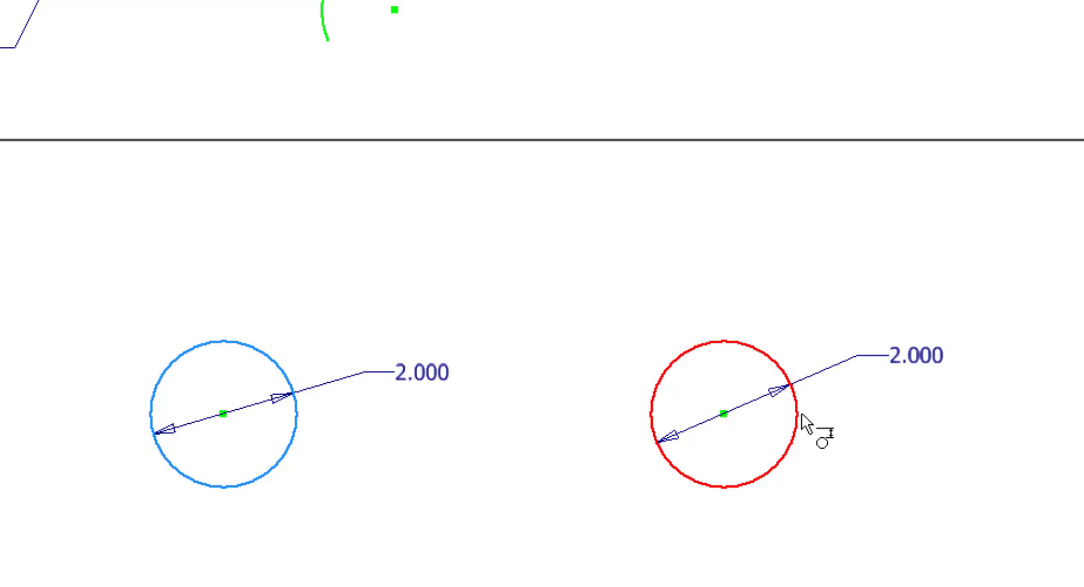
{"action": "left_click", "coordinate": [802, 415]}
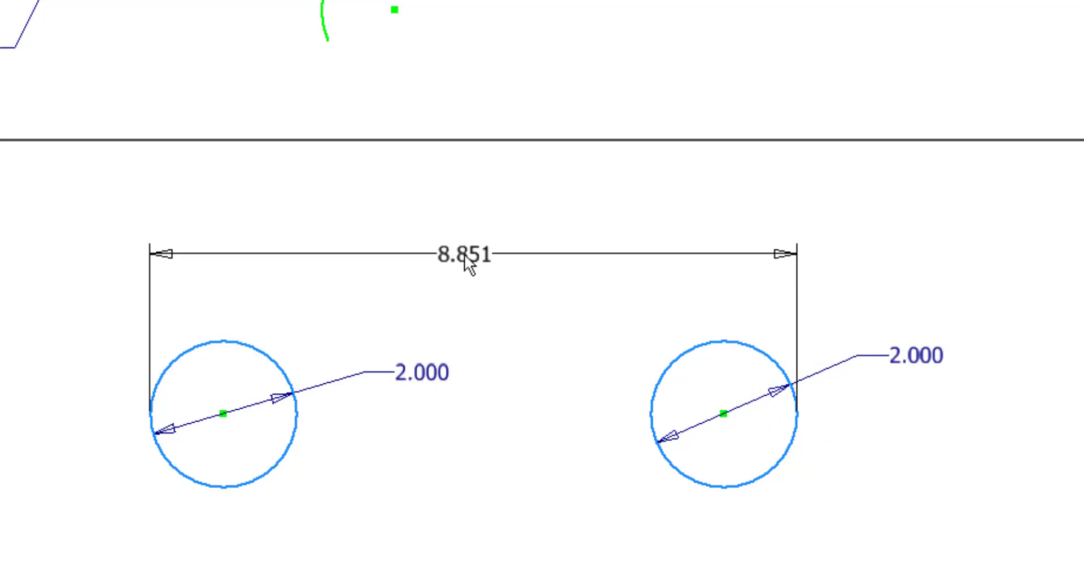
{"action": "left_click", "coordinate": [463, 253]}
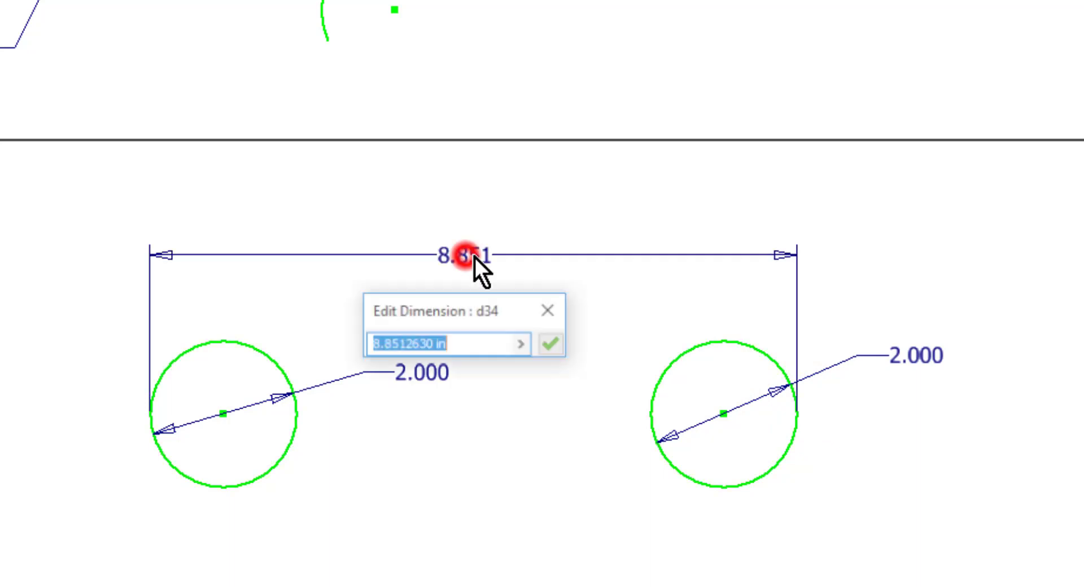
{"action": "type", "text": "10"}
{"action": "key", "text": "Return"}
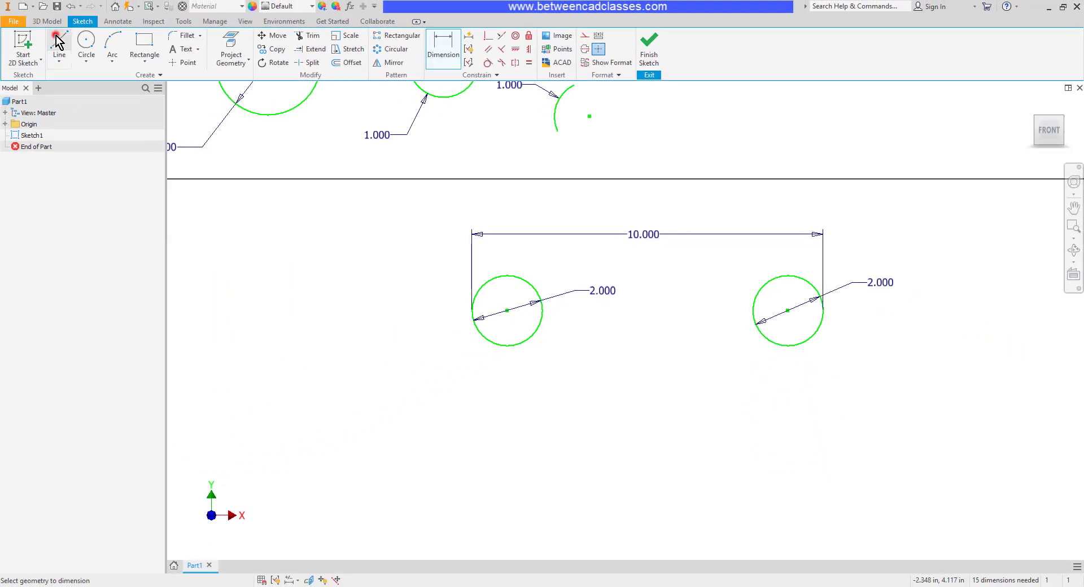
Draw a horizontal line below the right circle
{"action": "left_click", "coordinate": [53, 45]}
{"action": "left_click", "coordinate": [710, 450]}
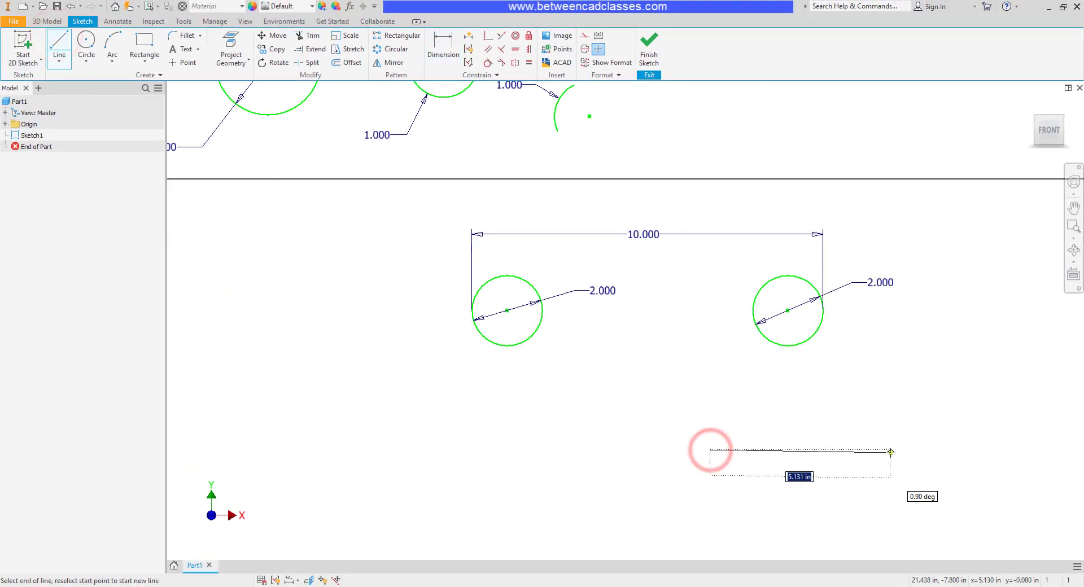
{"action": "left_click", "coordinate": [892, 450]}
{"action": "key", "text": "Escape"}
Dimension the line 3.000 inches vertically from the right circle
{"action": "left_click", "coordinate": [450, 43]}
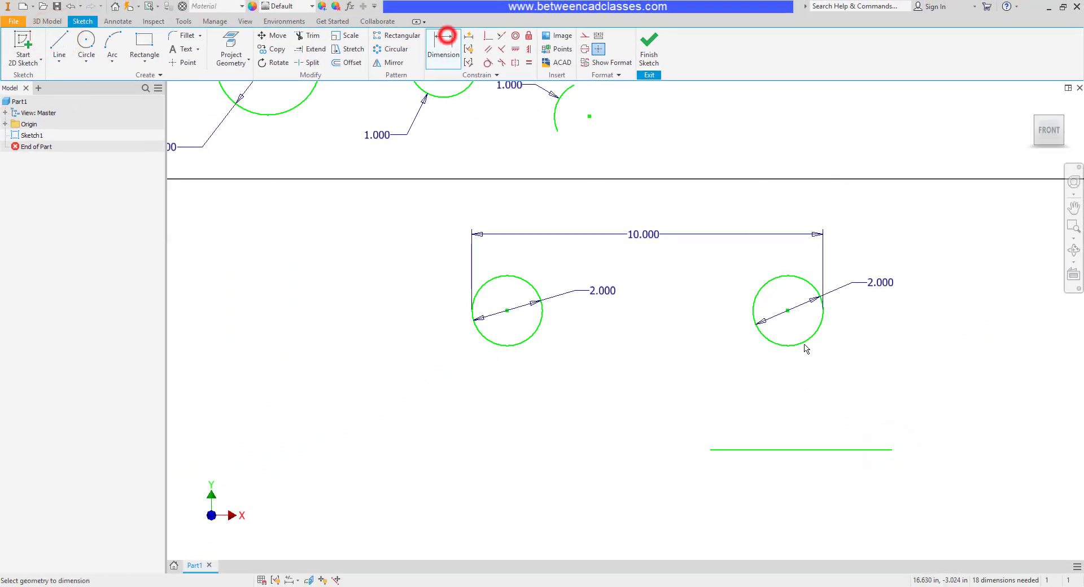
{"action": "left_click", "coordinate": [815, 450]}
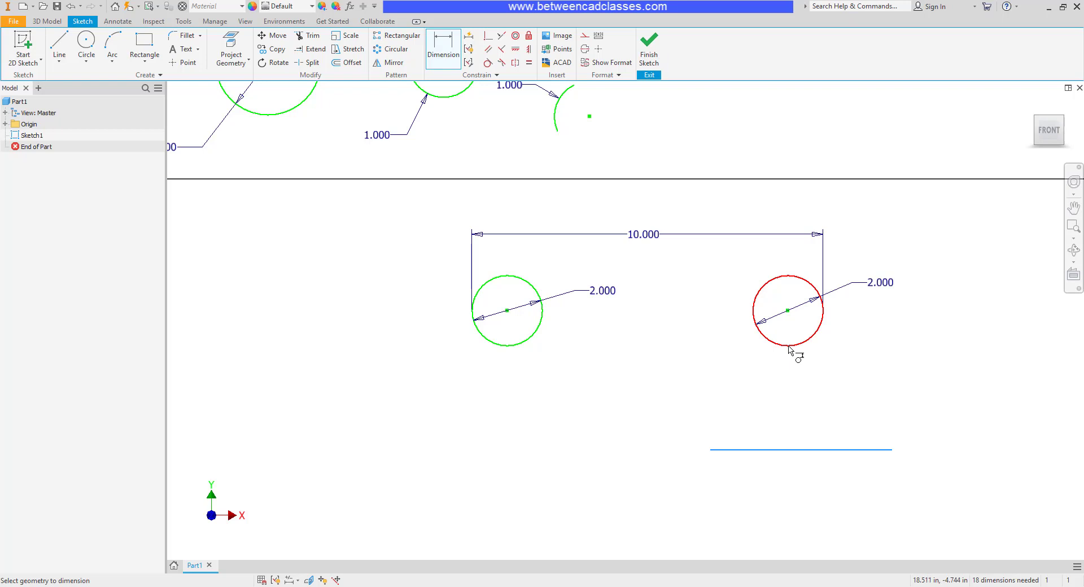
{"action": "left_click", "coordinate": [790, 350]}
{"action": "left_click", "coordinate": [729, 380]}
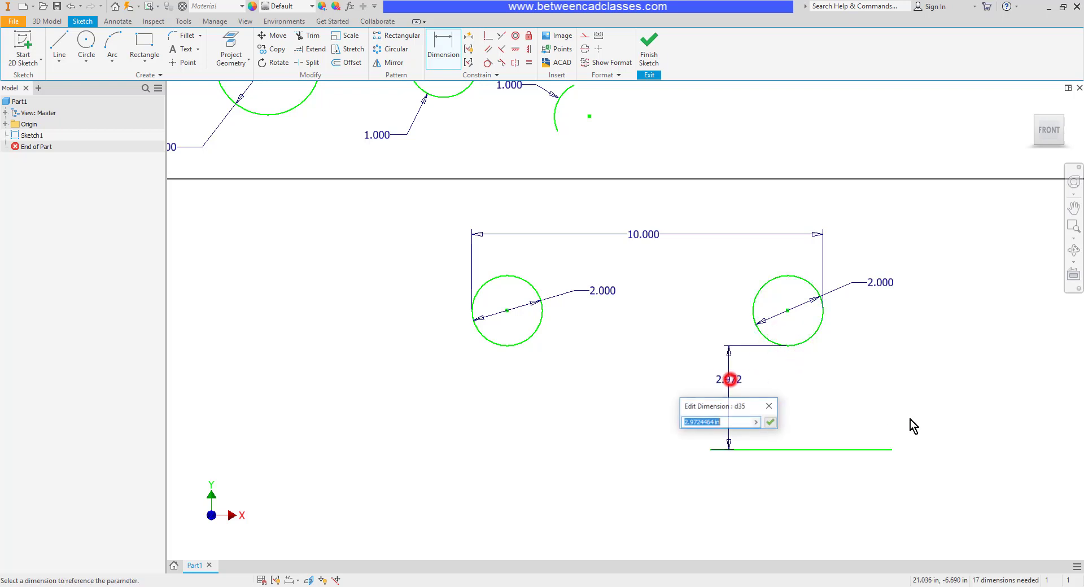
{"action": "type", "text": "3"}
{"action": "key", "text": "Return"}
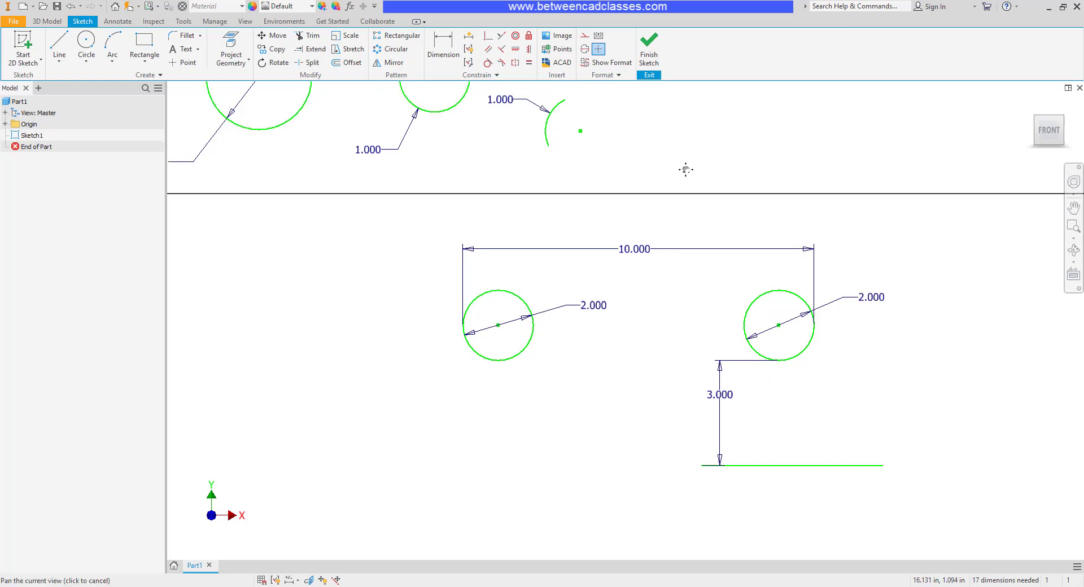
Give the angled line of the 30-degree pair an aligned length of 5.000
{"action": "middle_click_drag", "start_coordinate": [701, 147], "coordinate": [540, 421]}
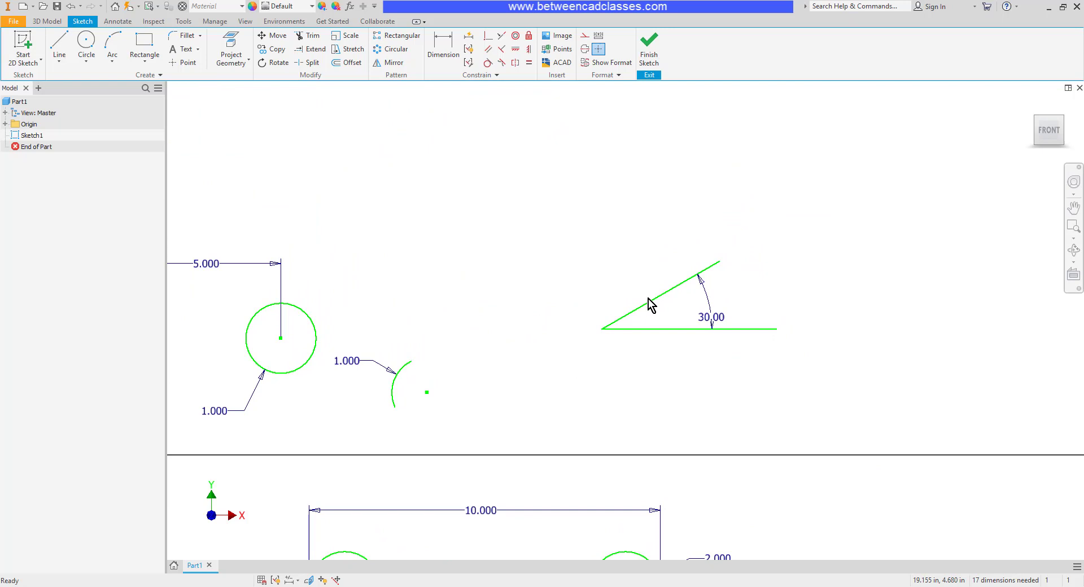
{"action": "left_click", "coordinate": [449, 39]}
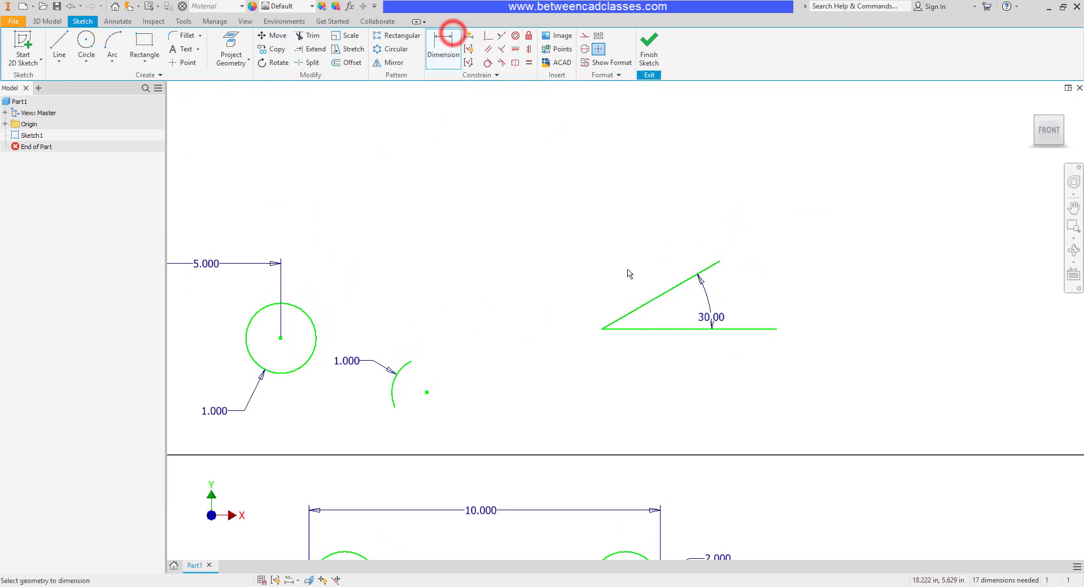
{"action": "left_click", "coordinate": [656, 306]}
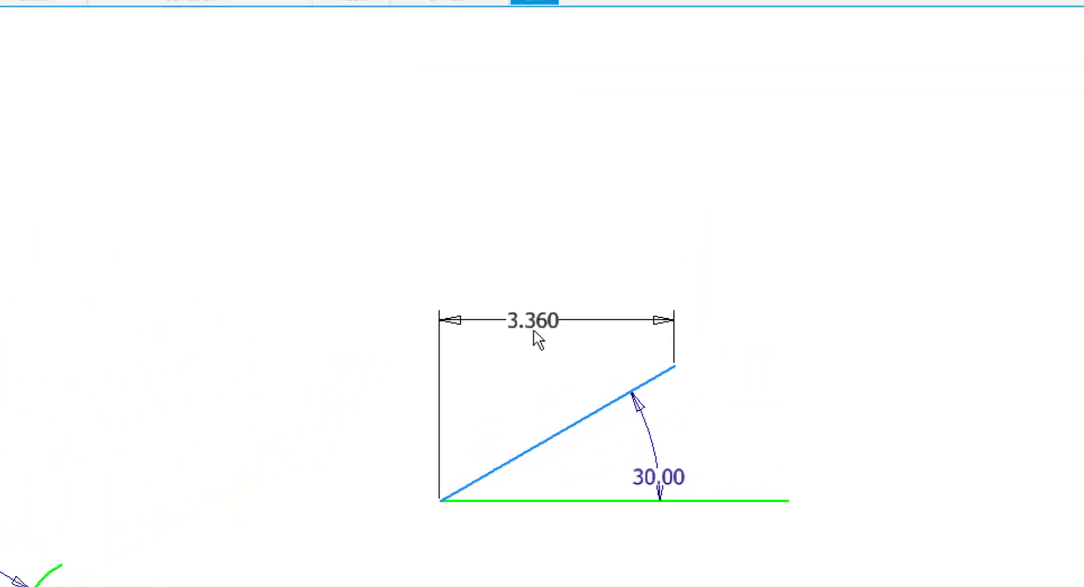
{"action": "left_click", "coordinate": [533, 402]}
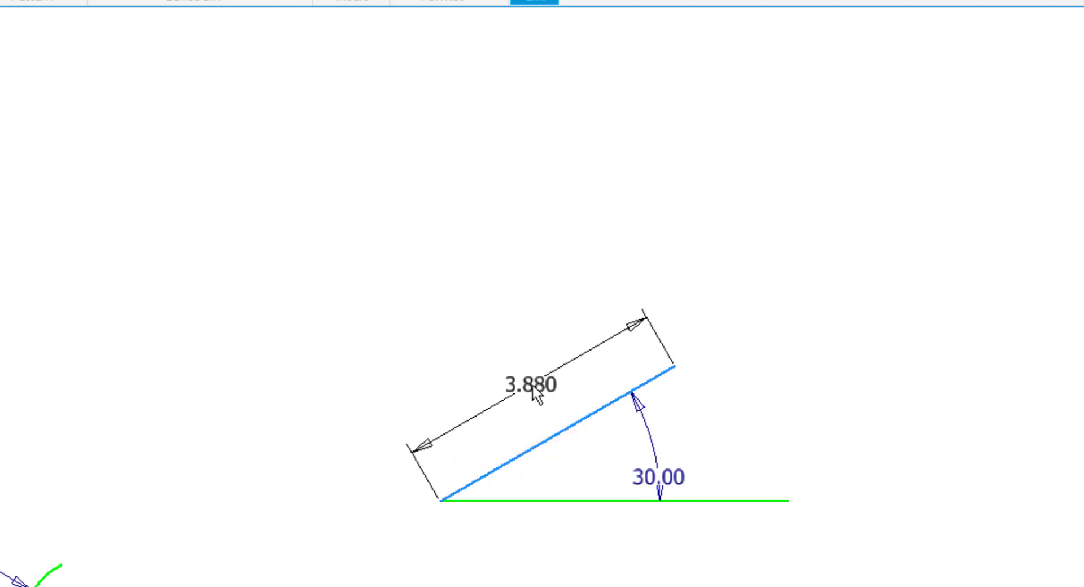
{"action": "left_click", "coordinate": [489, 326]}
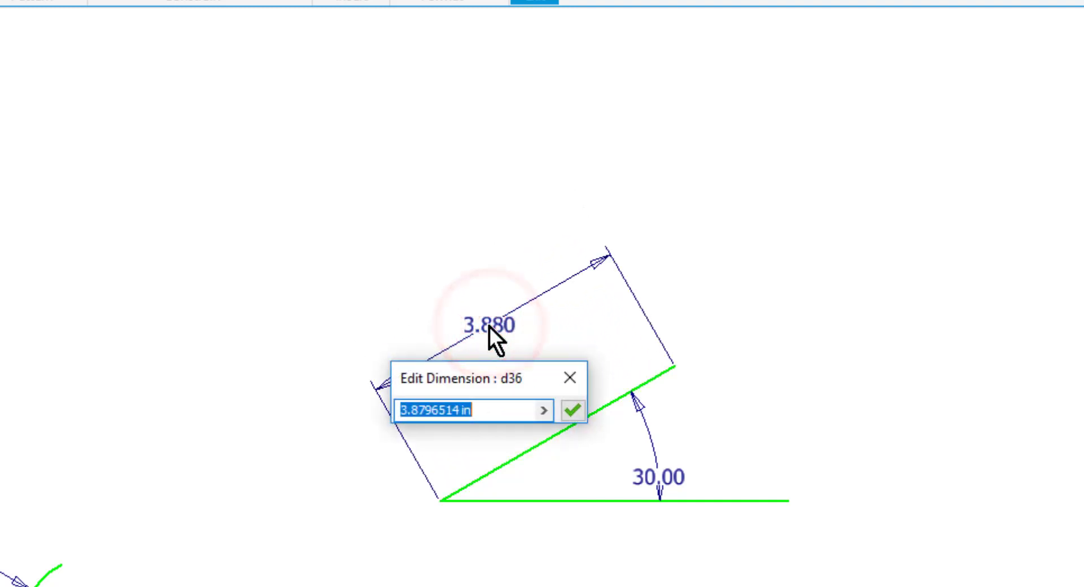
{"action": "type", "text": "5"}
{"action": "key", "text": "Return"}
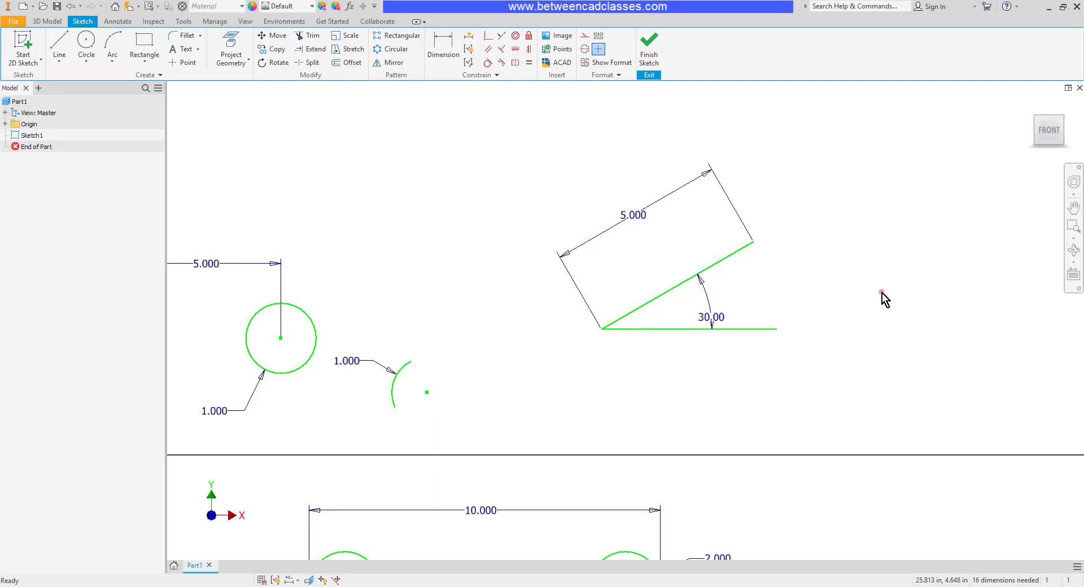
Draw a closed five-sided profile with an angled lower-left corner in empty space
{"action": "scroll", "coordinate": [895, 300], "scroll_direction": "down", "scroll_amount": 3}
{"action": "scroll", "coordinate": [897, 301], "scroll_direction": "up", "scroll_amount": 3}
{"action": "middle_click_drag", "start_coordinate": [908, 314], "coordinate": [516, 470]}
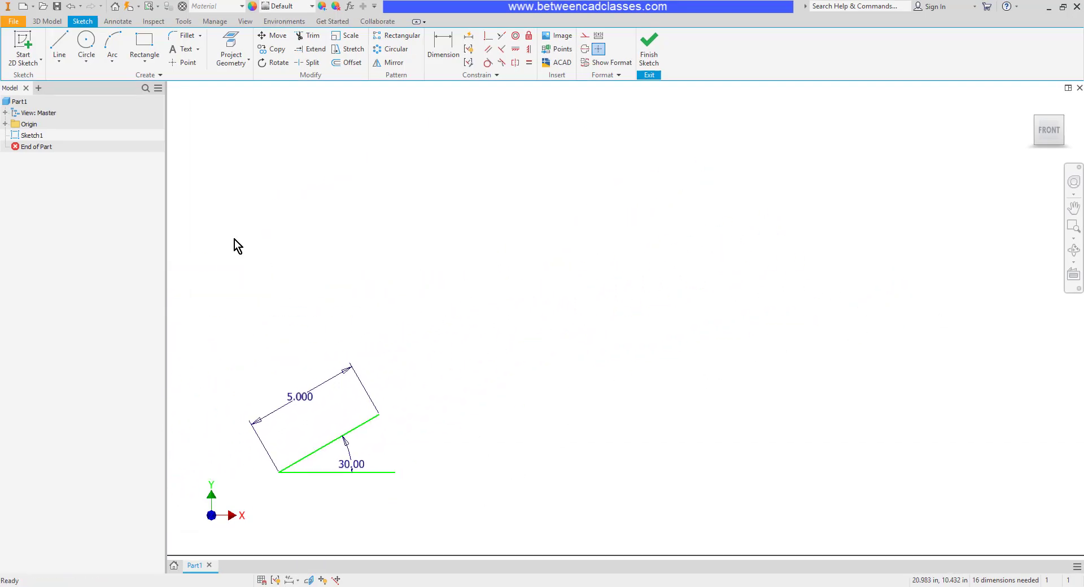
{"action": "left_click", "coordinate": [59, 44]}
{"action": "left_click", "coordinate": [578, 183]}
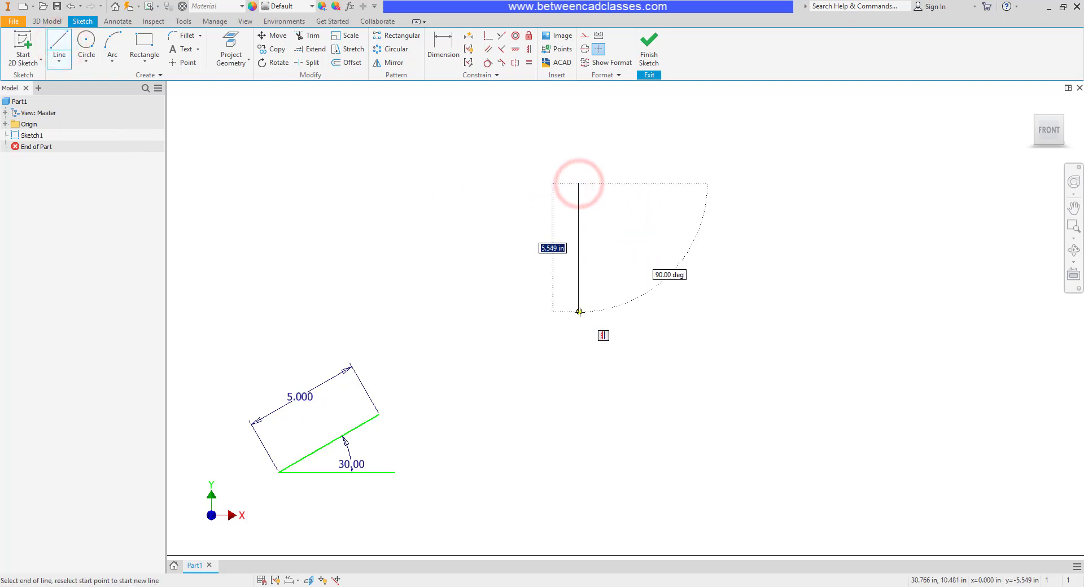
{"action": "left_click", "coordinate": [578, 312]}
{"action": "left_click", "coordinate": [510, 311]}
{"action": "left_click", "coordinate": [540, 276]}
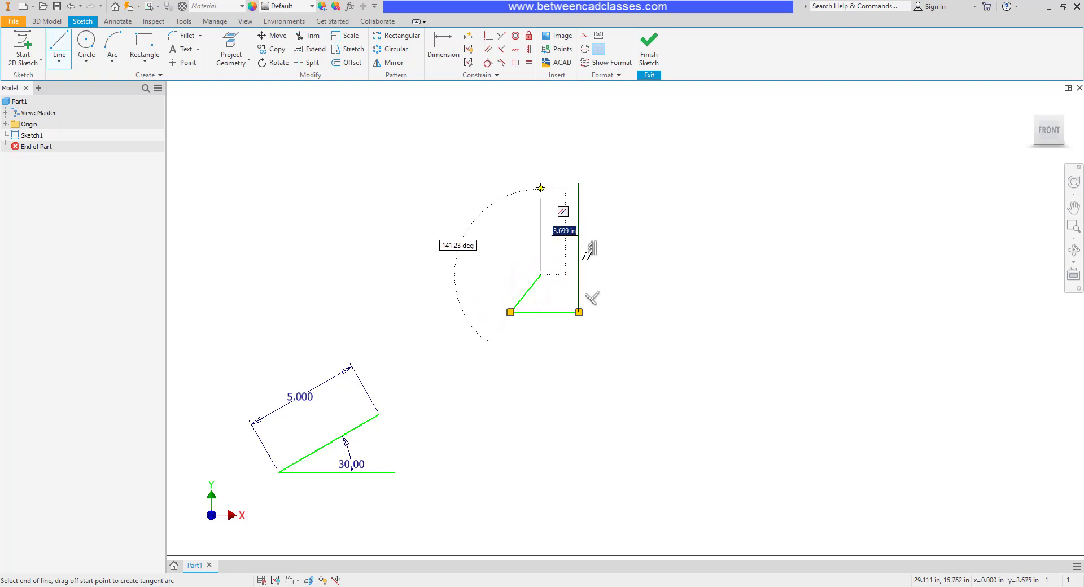
{"action": "left_click", "coordinate": [541, 184]}
{"action": "left_click", "coordinate": [579, 182]}
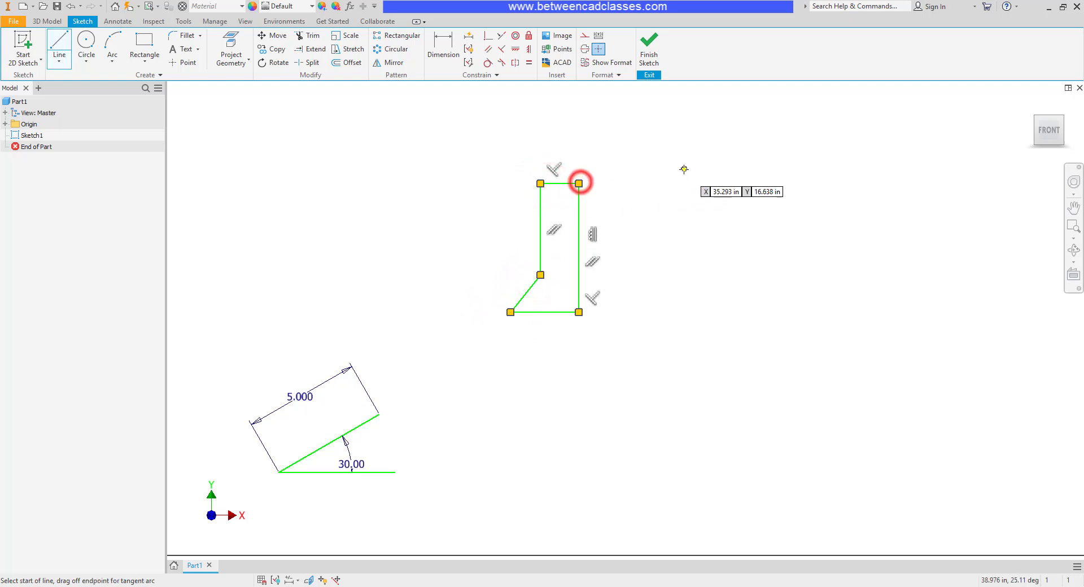
Draw a tall vertical line to the right of the profile
{"action": "left_click", "coordinate": [56, 43]}
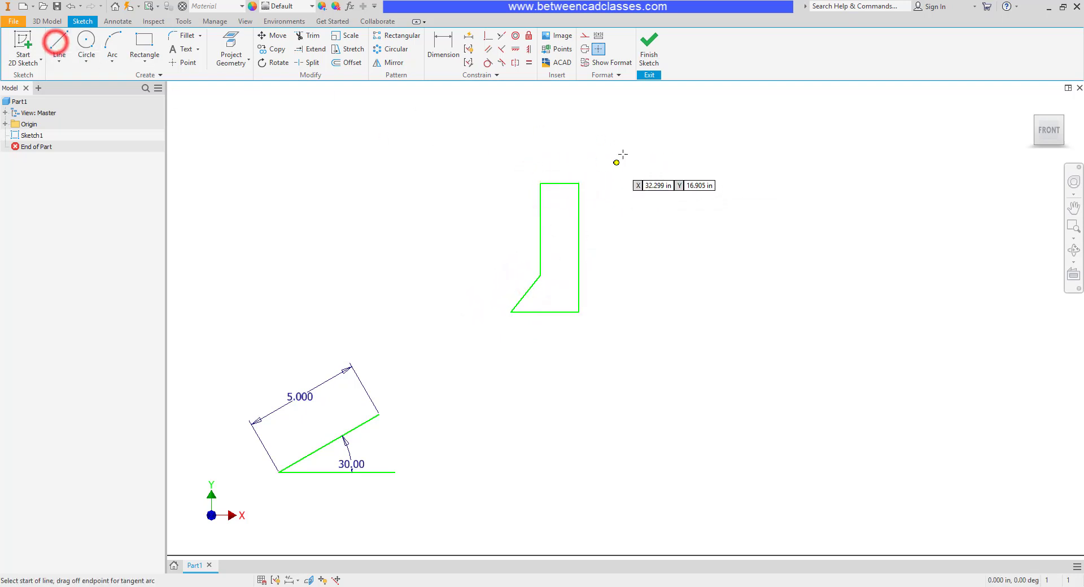
{"action": "left_click", "coordinate": [604, 131]}
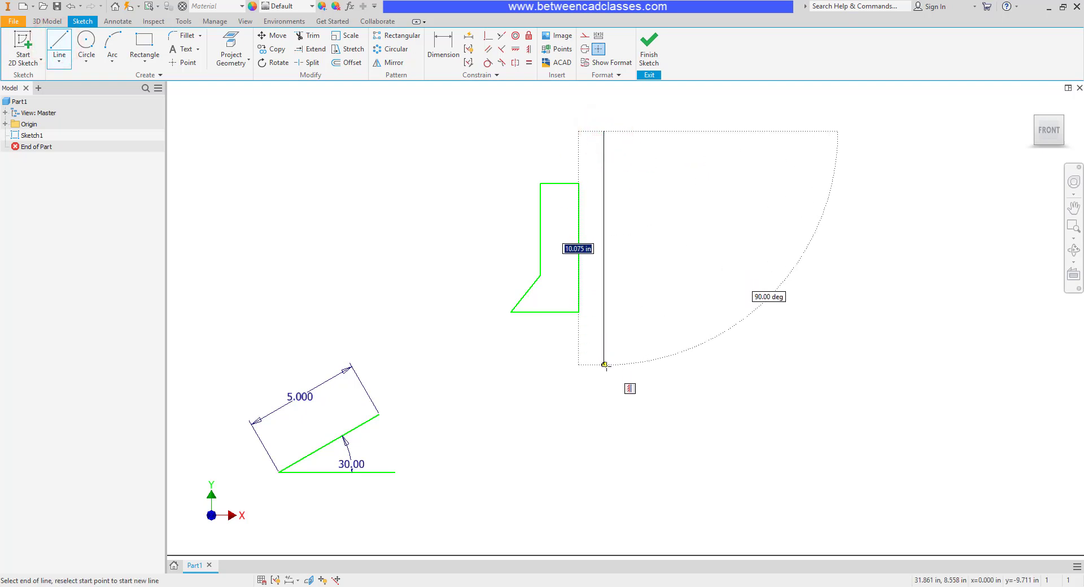
{"action": "double_click", "coordinate": [605, 367]}
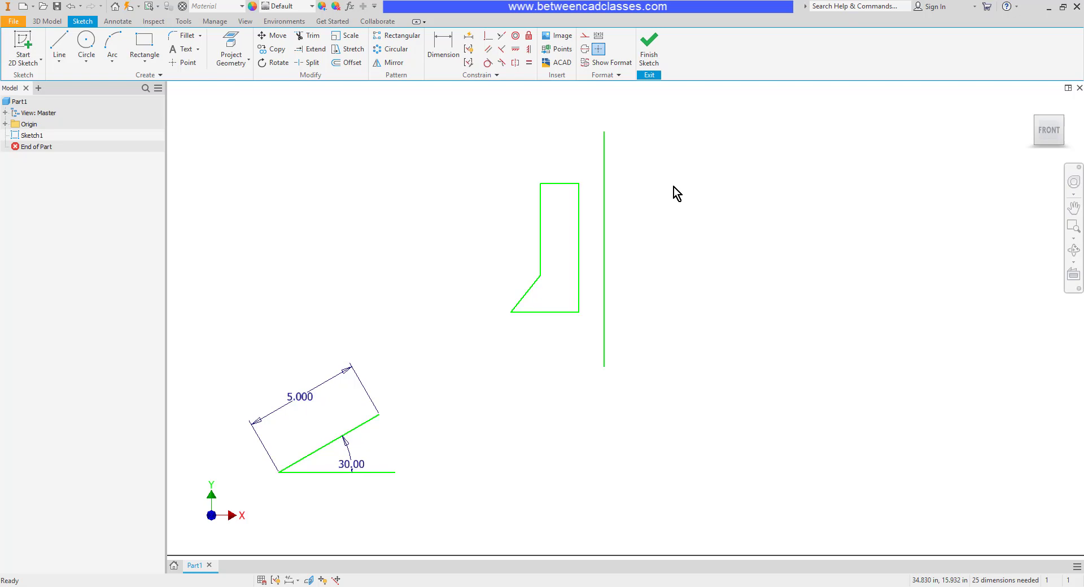
Convert the tall vertical line beside the profile into a centerline using the Format panel
{"action": "left_click", "coordinate": [606, 169]}
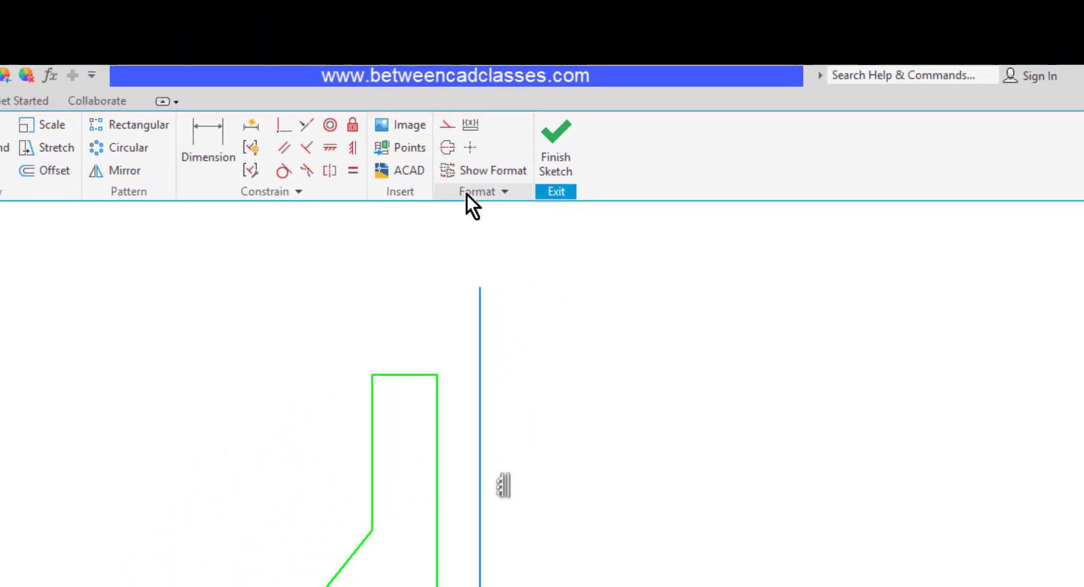
{"action": "left_click", "coordinate": [446, 147]}
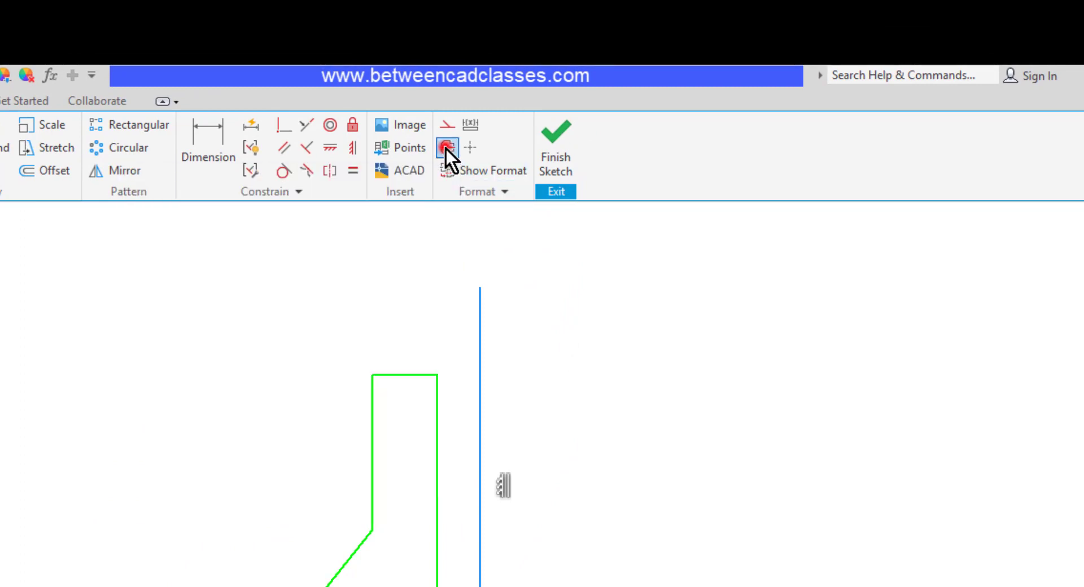
{"action": "left_click", "coordinate": [743, 350]}
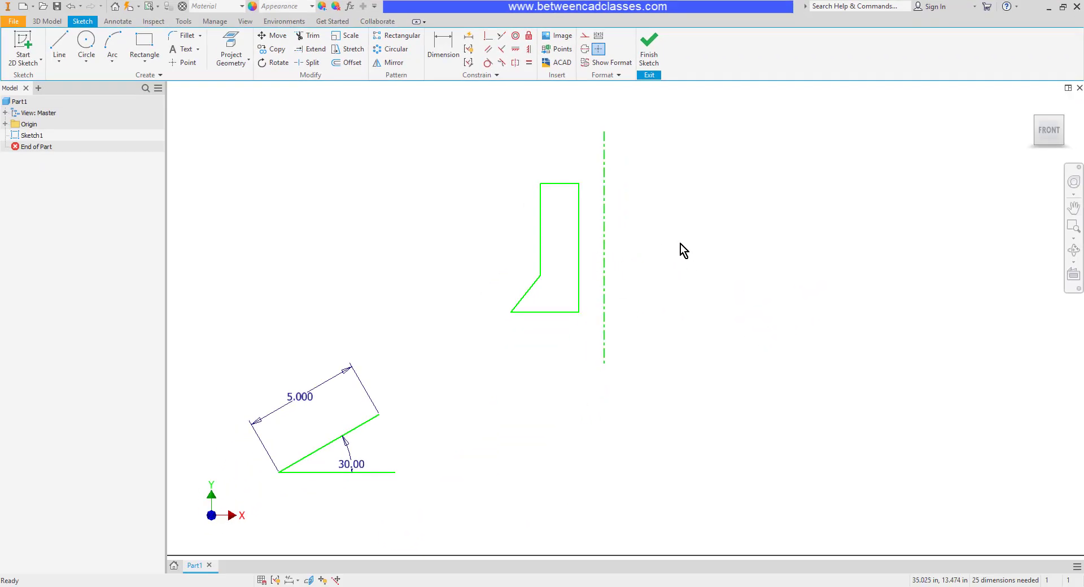
{"action": "left_click", "coordinate": [436, 49]}
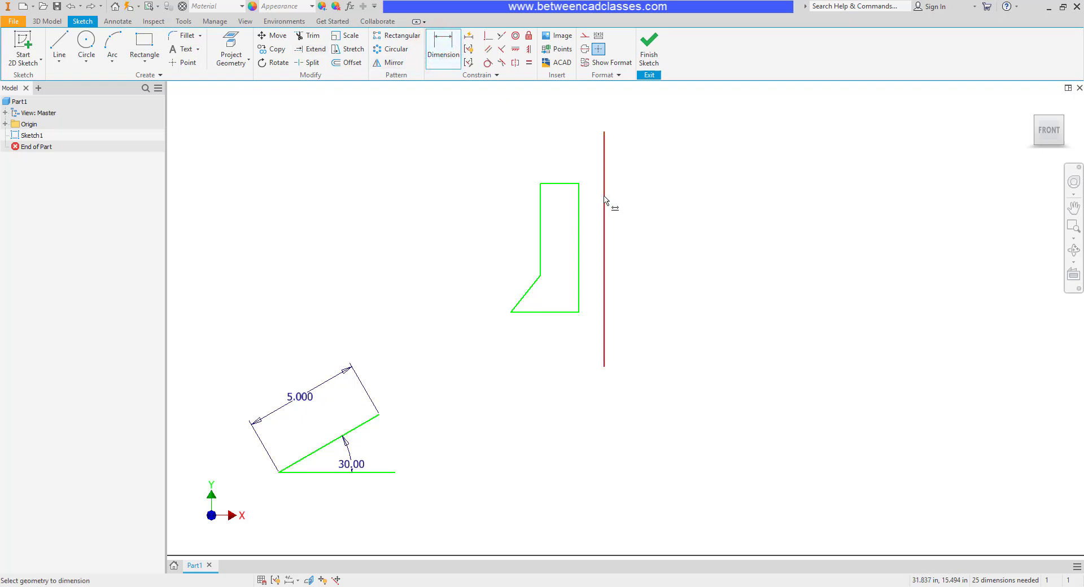
{"action": "left_click", "coordinate": [580, 195]}
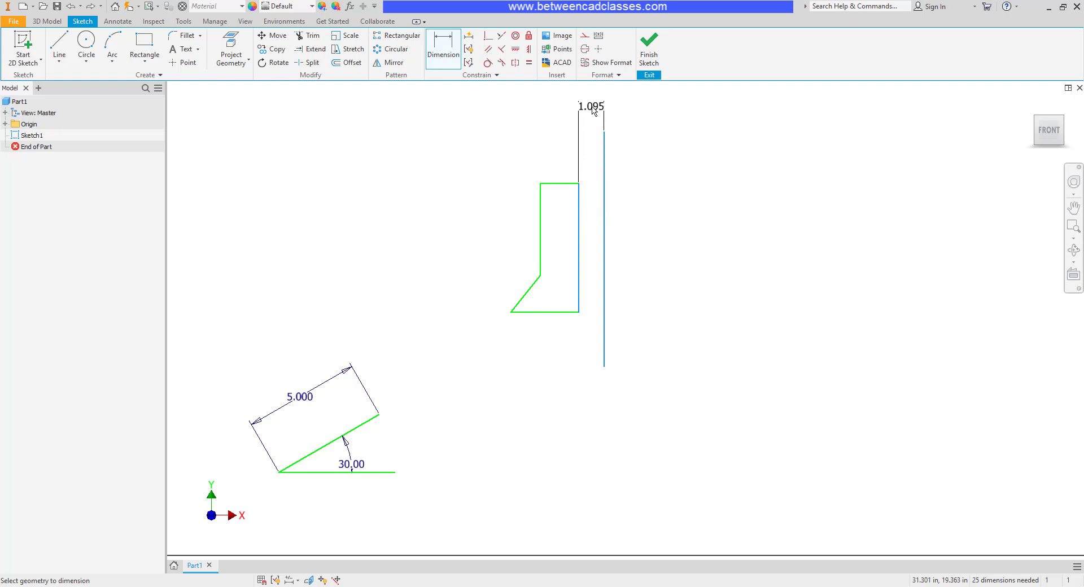
{"action": "key", "text": "Escape"}
{"action": "left_click", "coordinate": [602, 153]}
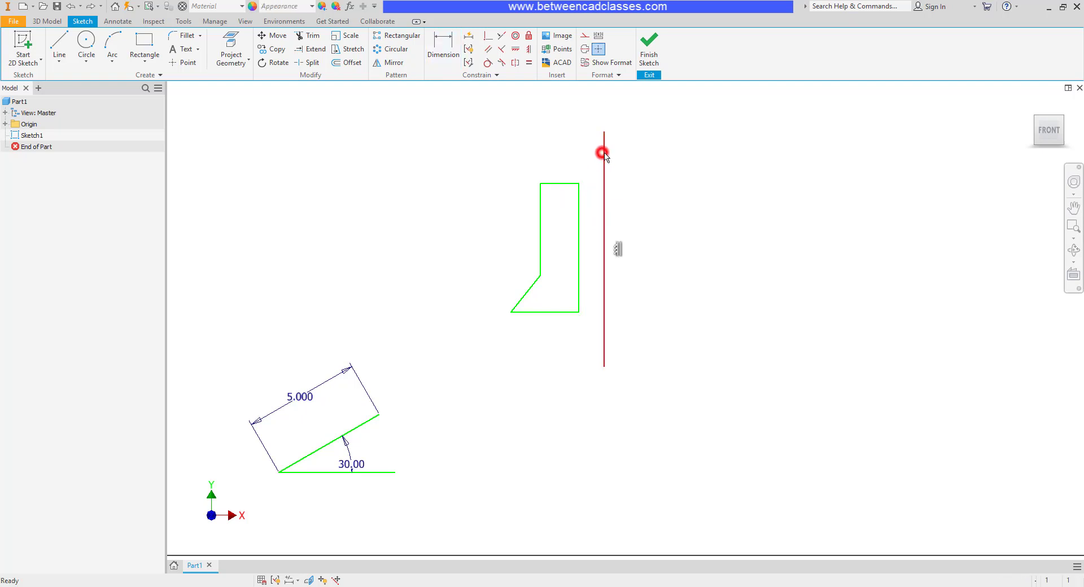
{"action": "left_click", "coordinate": [586, 49]}
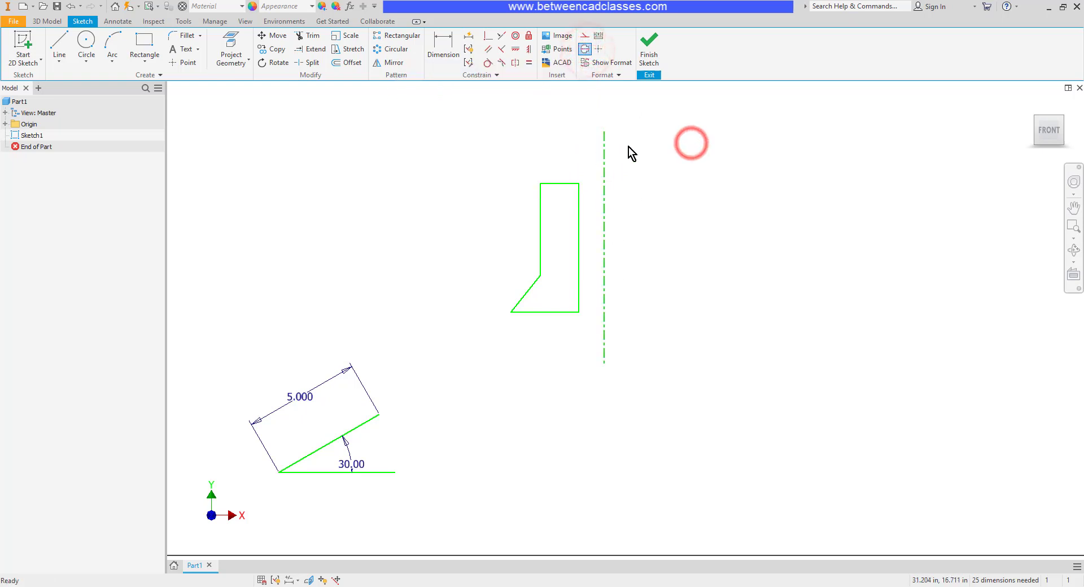
Add a Ø2.000 diameter dimension between the profile's right edge and the centerline
{"action": "left_click", "coordinate": [443, 48]}
{"action": "left_click", "coordinate": [578, 213]}
{"action": "left_click", "coordinate": [604, 191]}
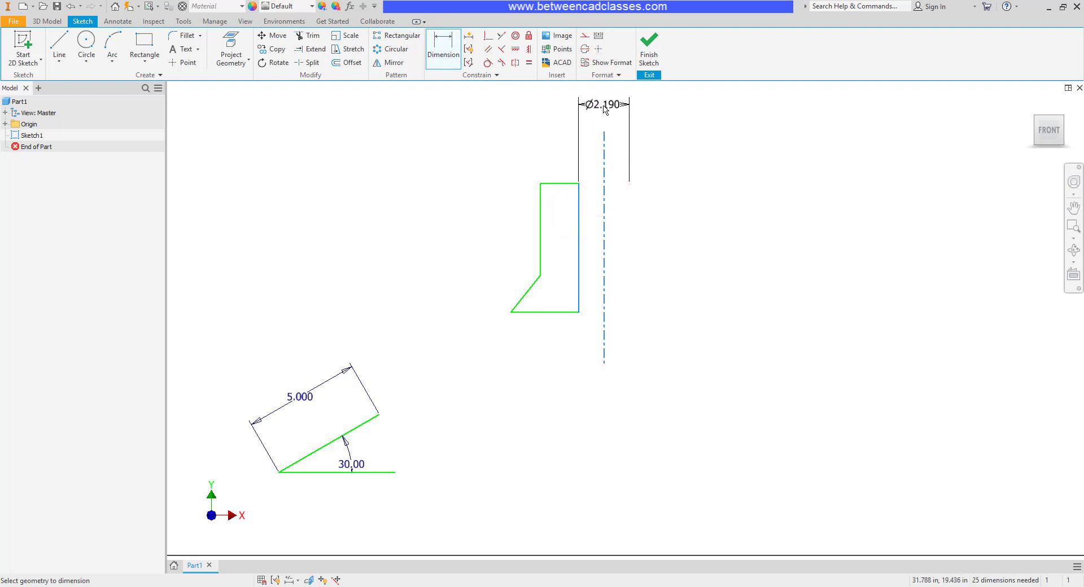
{"action": "left_click", "coordinate": [604, 109]}
{"action": "type", "text": "2"}
{"action": "key", "text": "Return"}
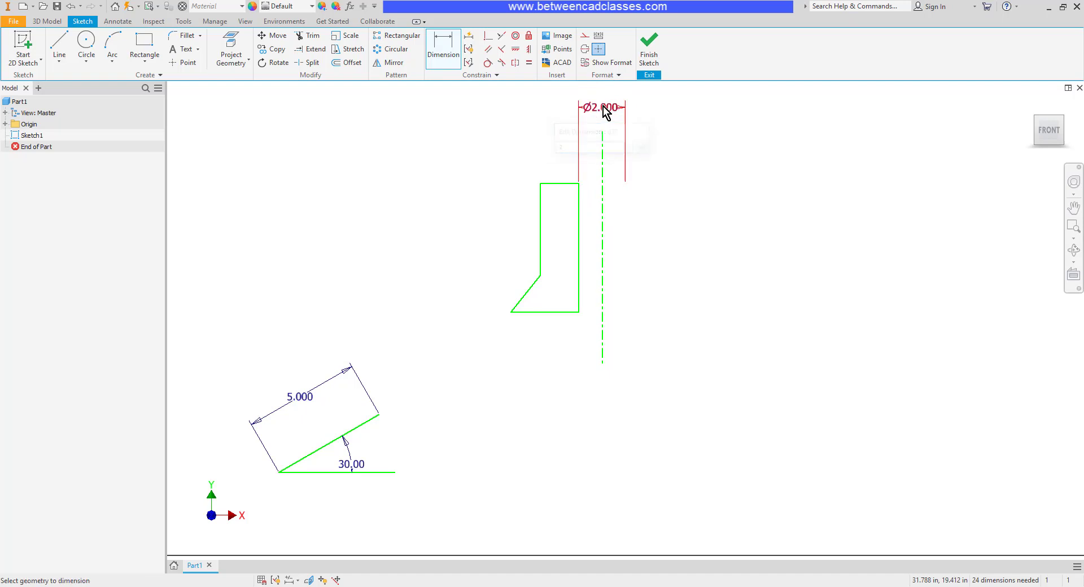
Dimension the outer diameter from the left edge to the centerline as Ø5.25
{"action": "middle_click_drag", "start_coordinate": [647, 169], "coordinate": [671, 220]}
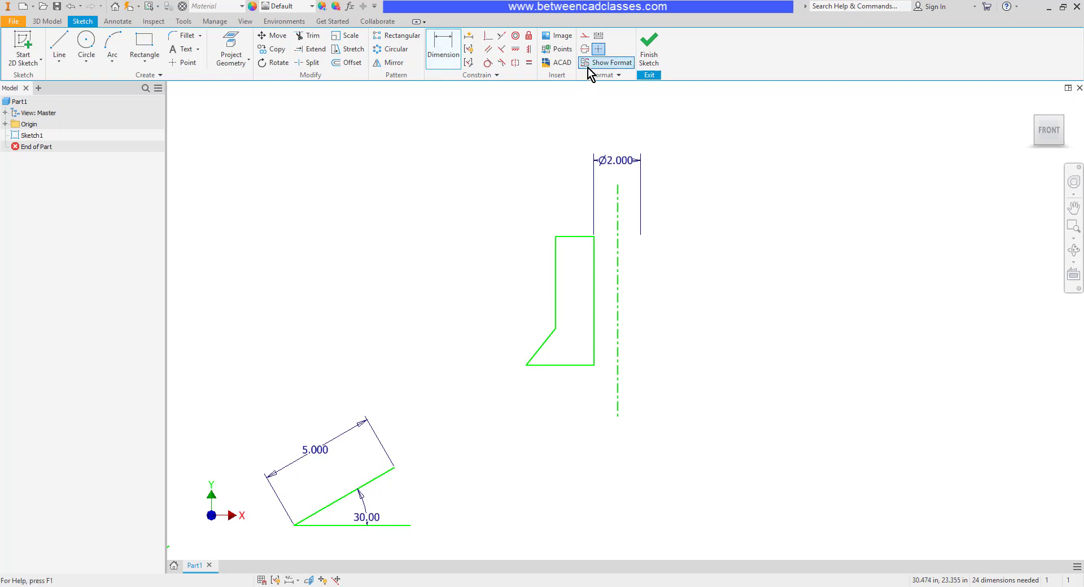
{"action": "left_click", "coordinate": [553, 254]}
{"action": "left_click", "coordinate": [617, 245]}
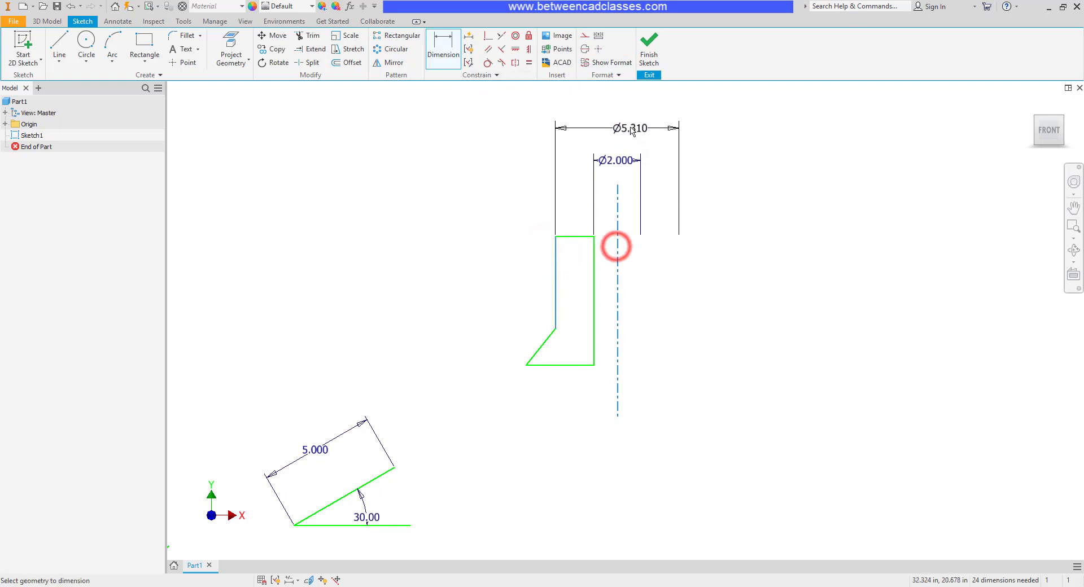
{"action": "left_click", "coordinate": [620, 122]}
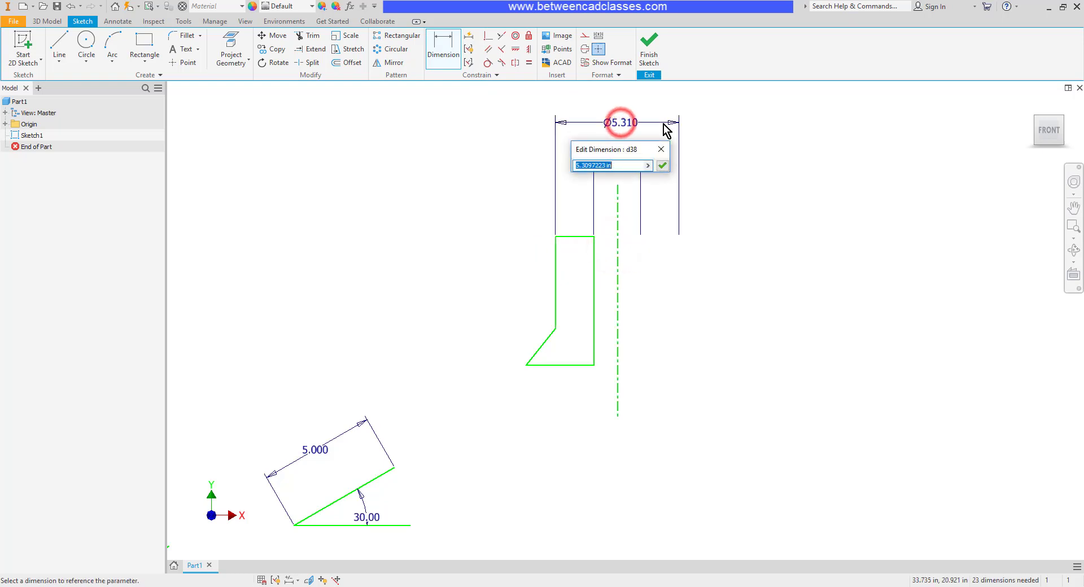
{"action": "type", "text": "5."}
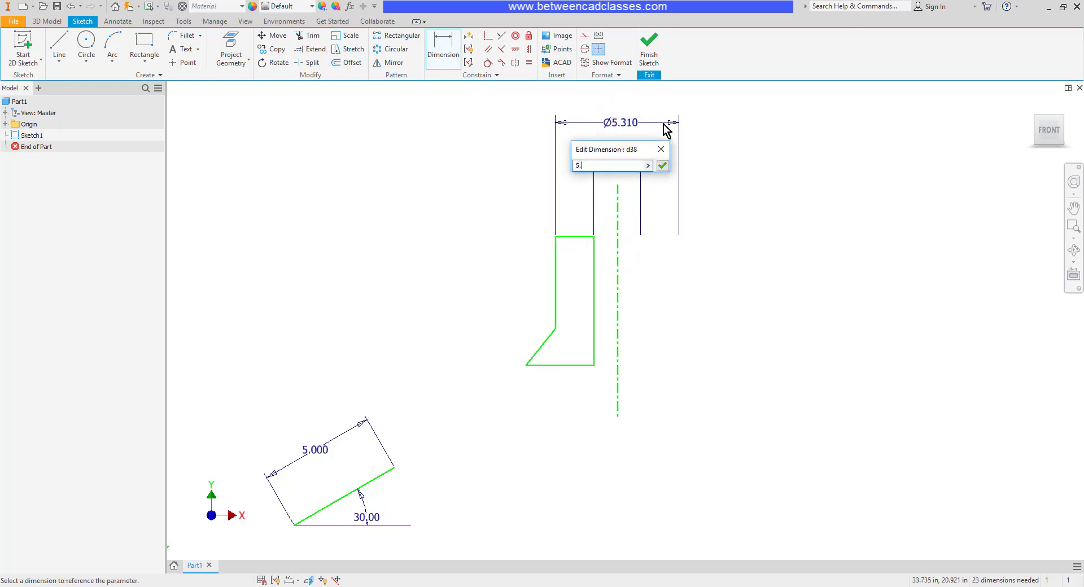
{"action": "type", "text": "25"}
{"action": "key", "text": "Return"}
{"action": "left_click", "coordinate": [811, 152]}
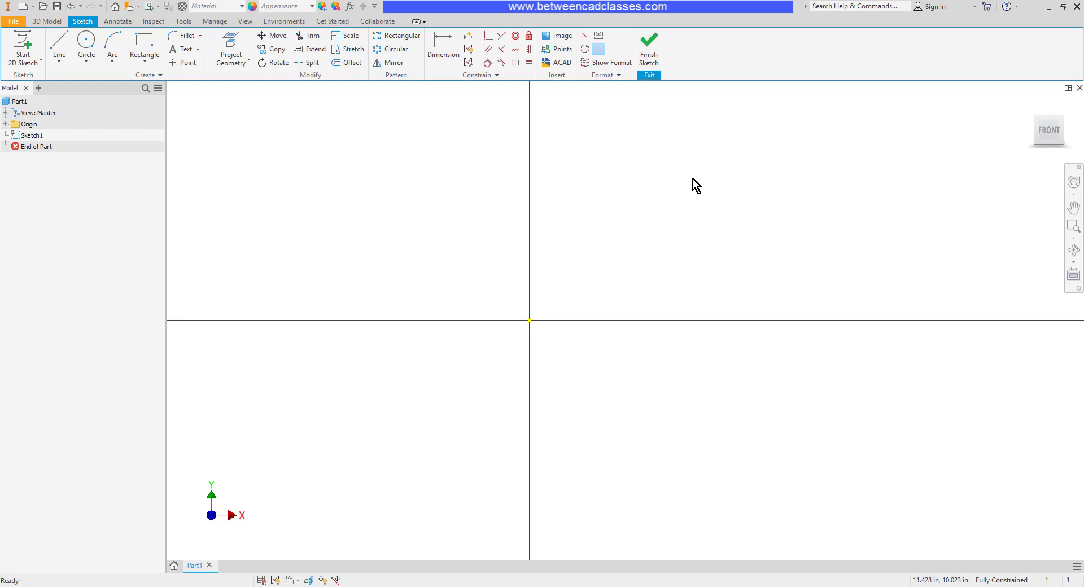
Draw a two-point rectangle with its first corner at the sketch origin
{"action": "left_click", "coordinate": [136, 48]}
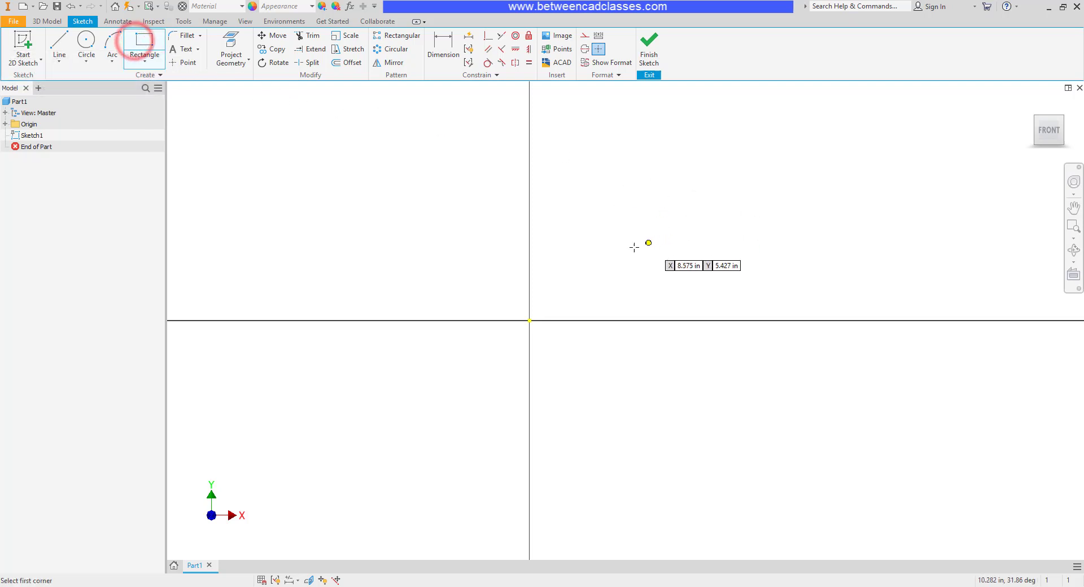
{"action": "left_click", "coordinate": [529, 320]}
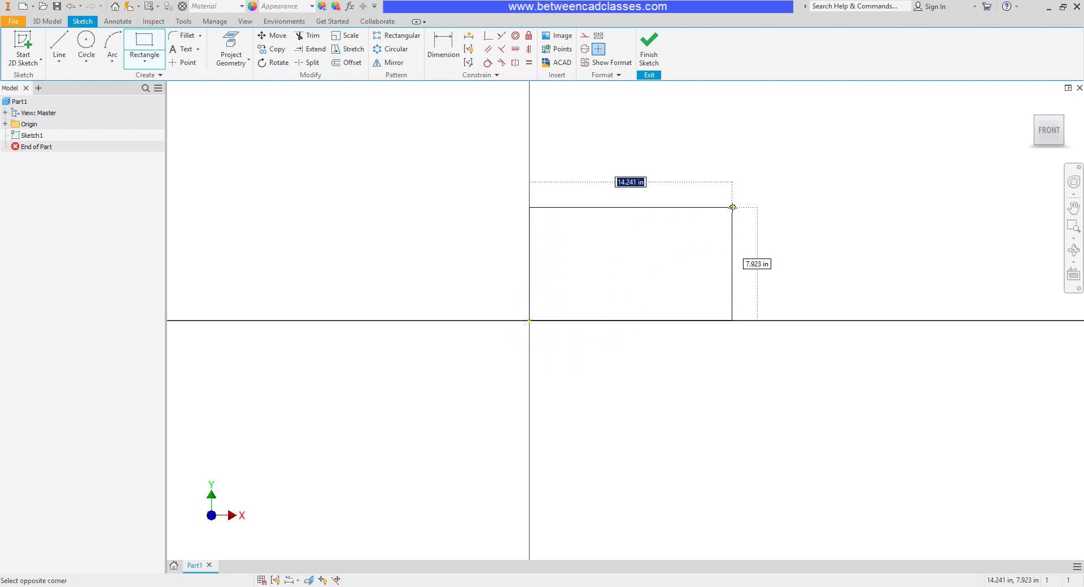
{"action": "left_click", "coordinate": [733, 207]}
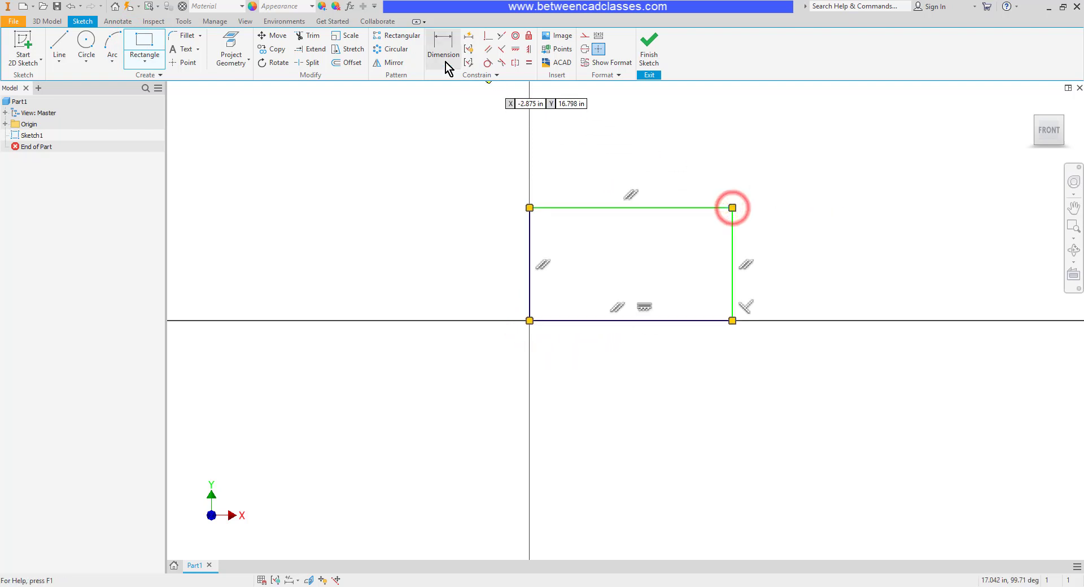
Dimension the rectangle 10 wide and 5 tall, then add an extra left-side height dimension
{"action": "left_click", "coordinate": [444, 46]}
{"action": "left_click", "coordinate": [621, 208]}
{"action": "left_click", "coordinate": [622, 184]}
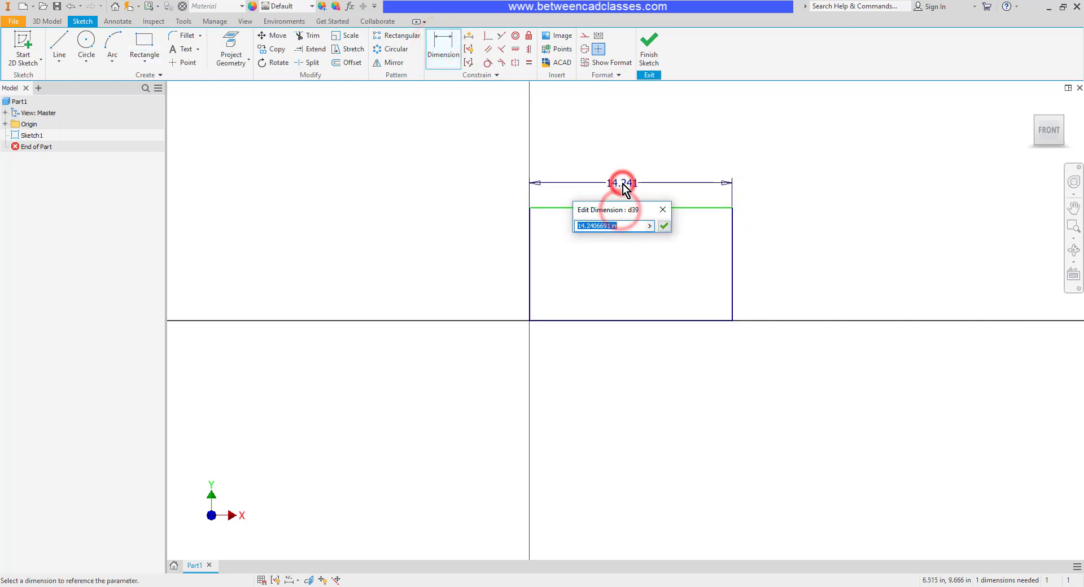
{"action": "type", "text": "10"}
{"action": "key", "text": "Return"}
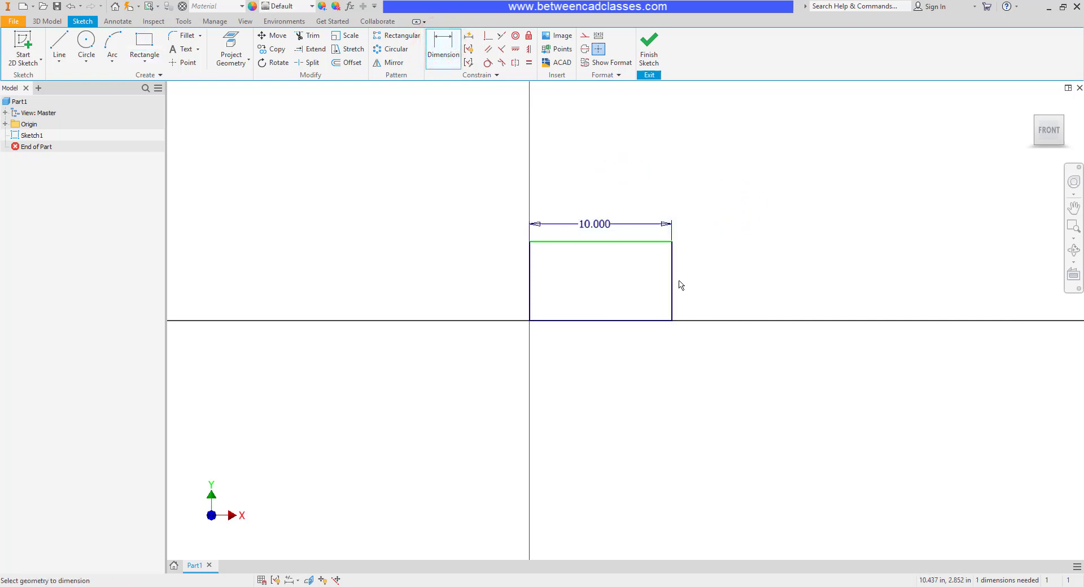
{"action": "left_click", "coordinate": [675, 281]}
{"action": "left_click", "coordinate": [718, 285]}
{"action": "type", "text": "5"}
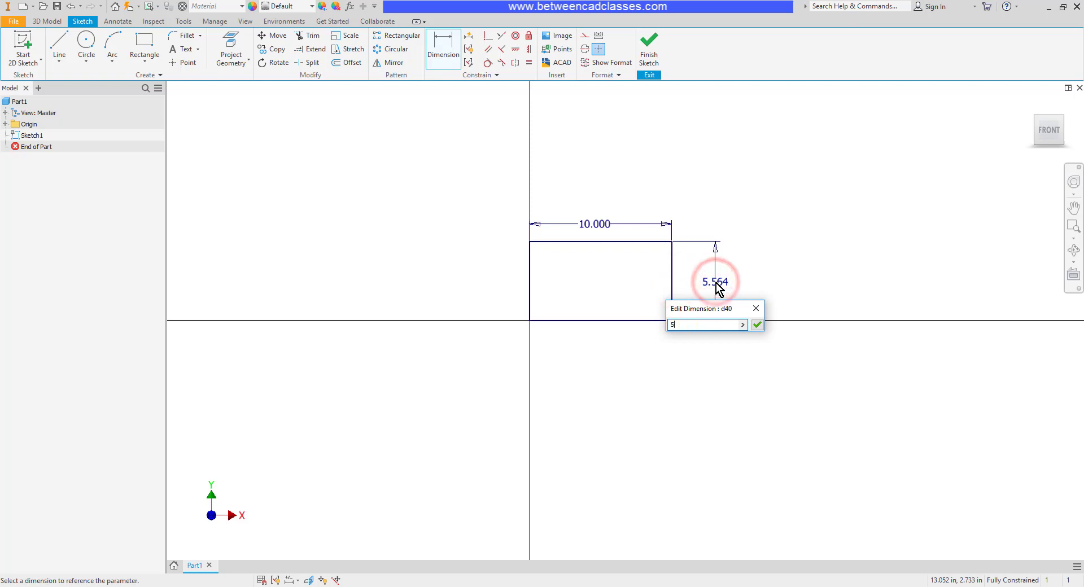
{"action": "key", "text": "Return"}
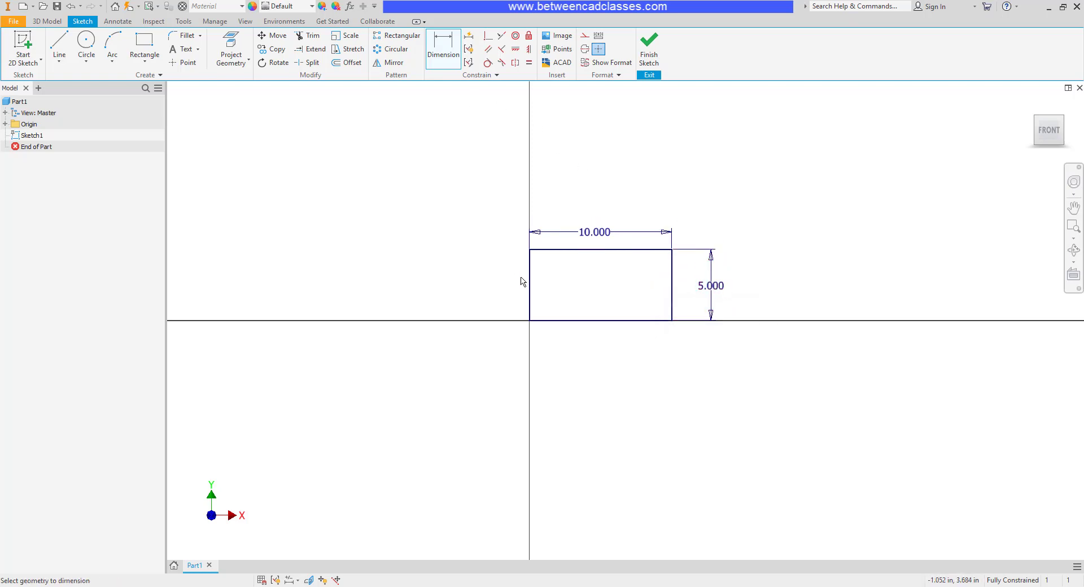
{"action": "left_click", "coordinate": [531, 285]}
{"action": "left_click", "coordinate": [497, 286]}
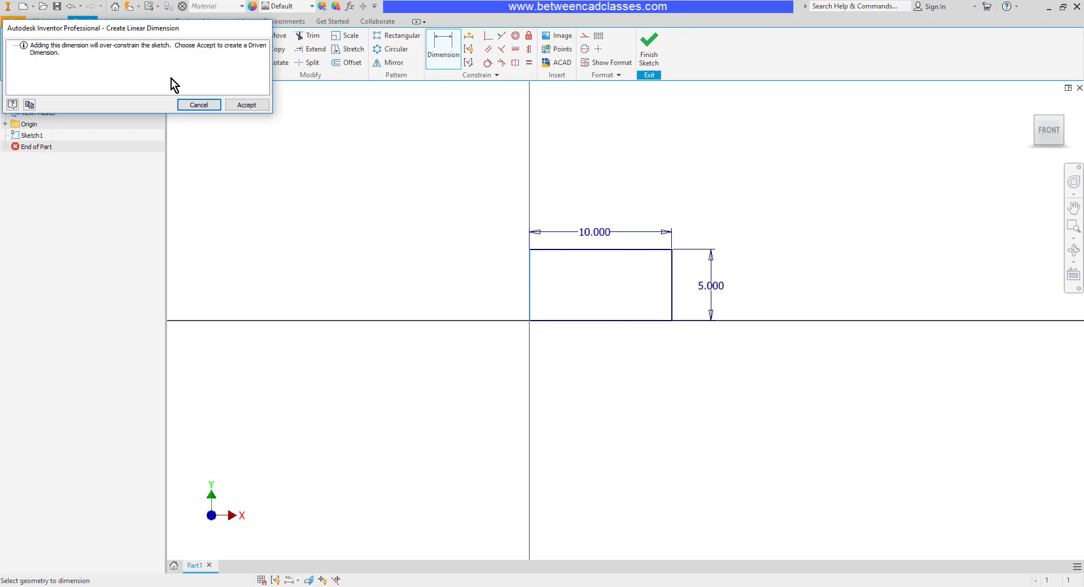
Accept the extra left height dimension as a driven reference and check its read-only value
{"action": "left_click", "coordinate": [247, 105]}
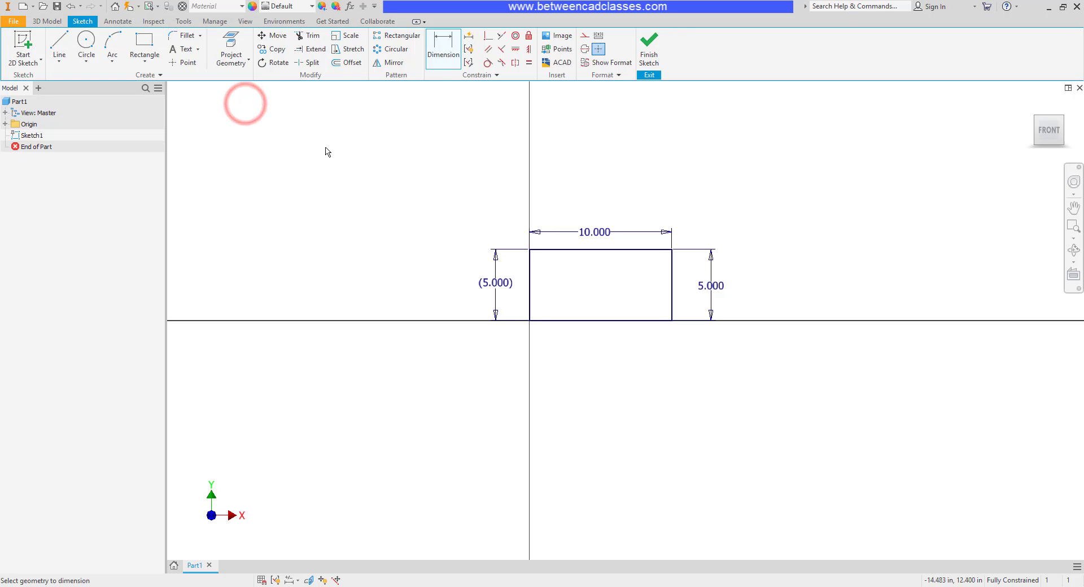
{"action": "key", "text": "Escape"}
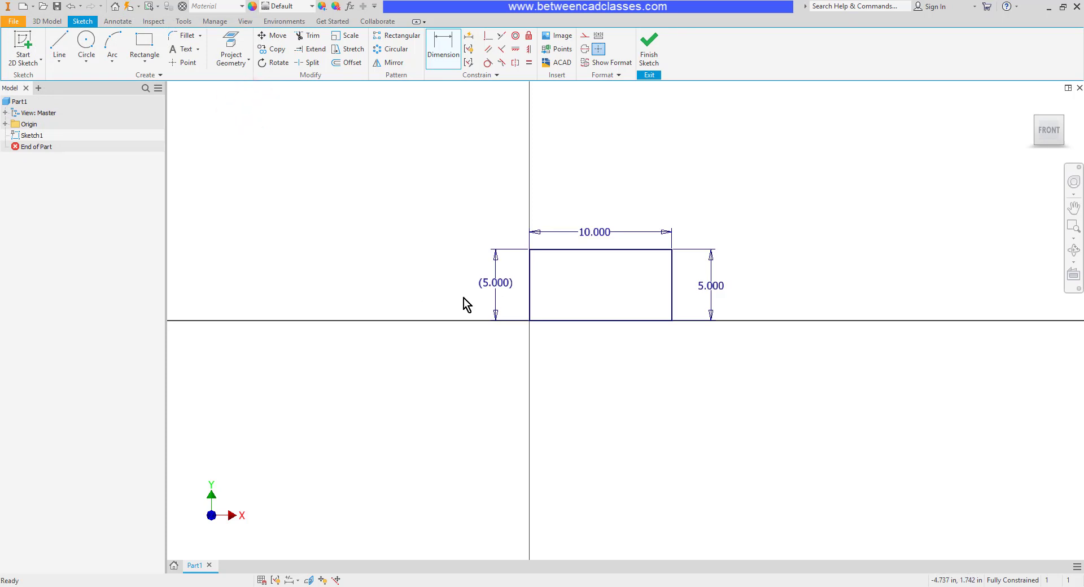
{"action": "double_click", "coordinate": [506, 288]}
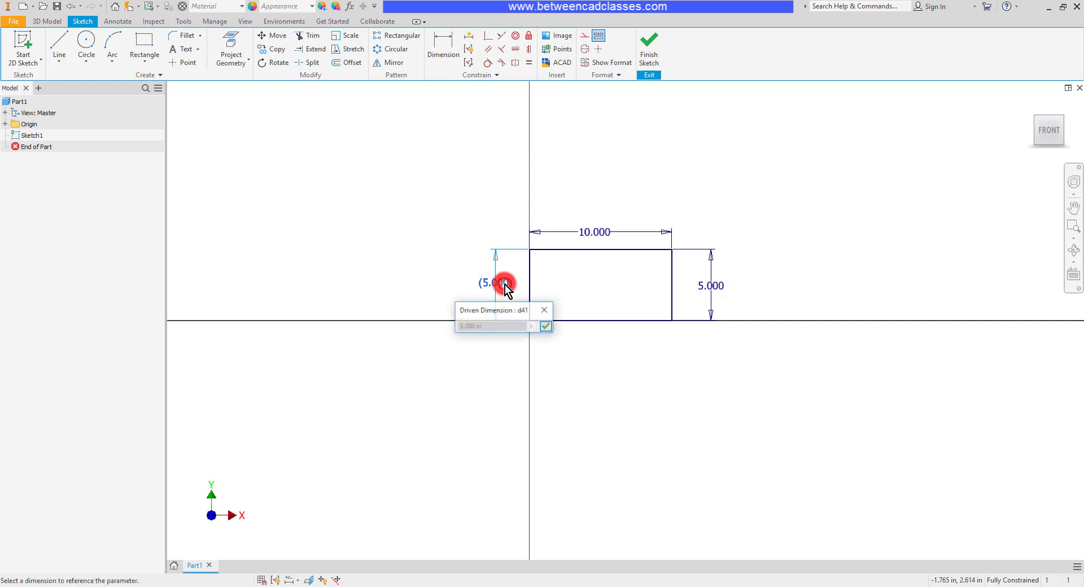
{"action": "left_click", "coordinate": [545, 312]}
{"action": "left_click", "coordinate": [630, 363]}
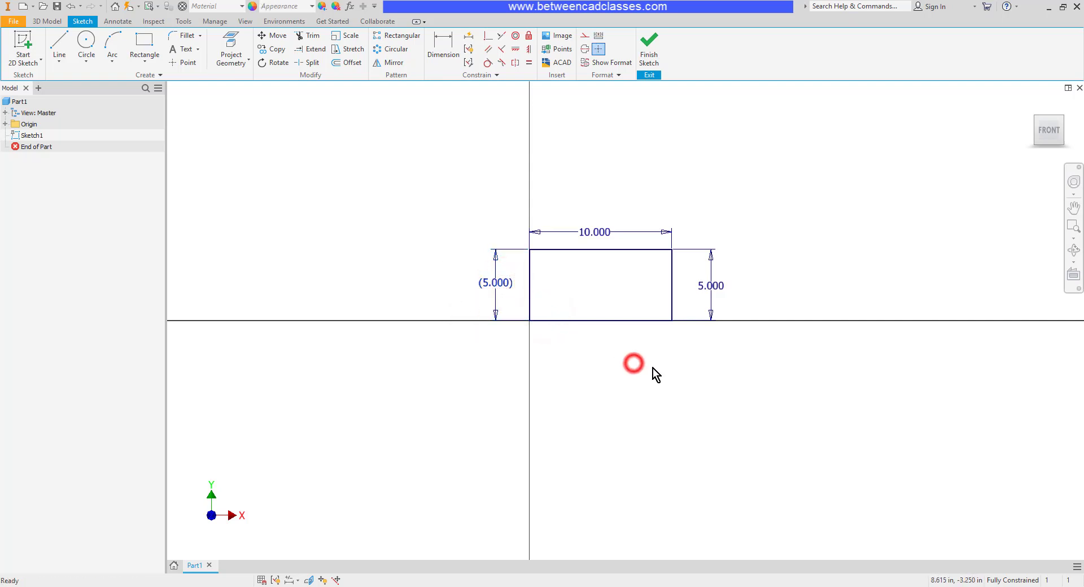
Change the rectangle's 5.000 height dimension to 6
{"action": "double_click", "coordinate": [714, 290]}
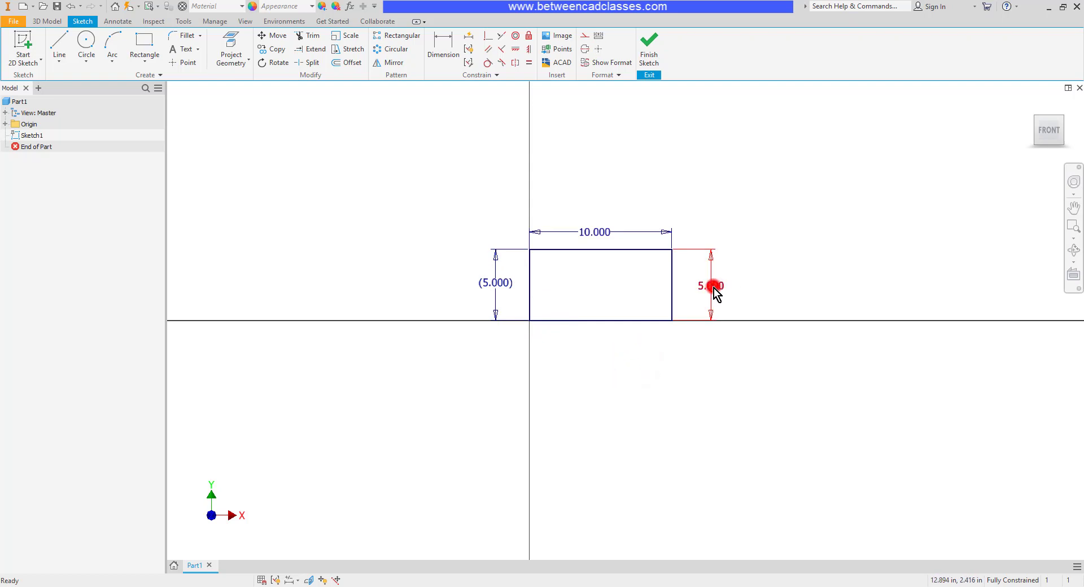
{"action": "type", "text": "6"}
{"action": "key", "text": "Return"}
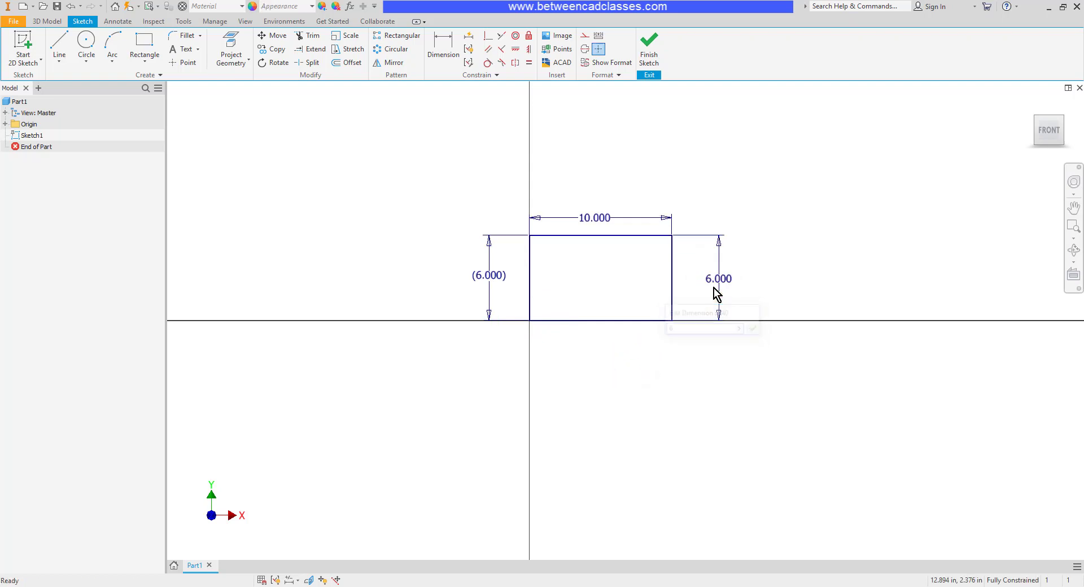
{"action": "left_click", "coordinate": [759, 264]}
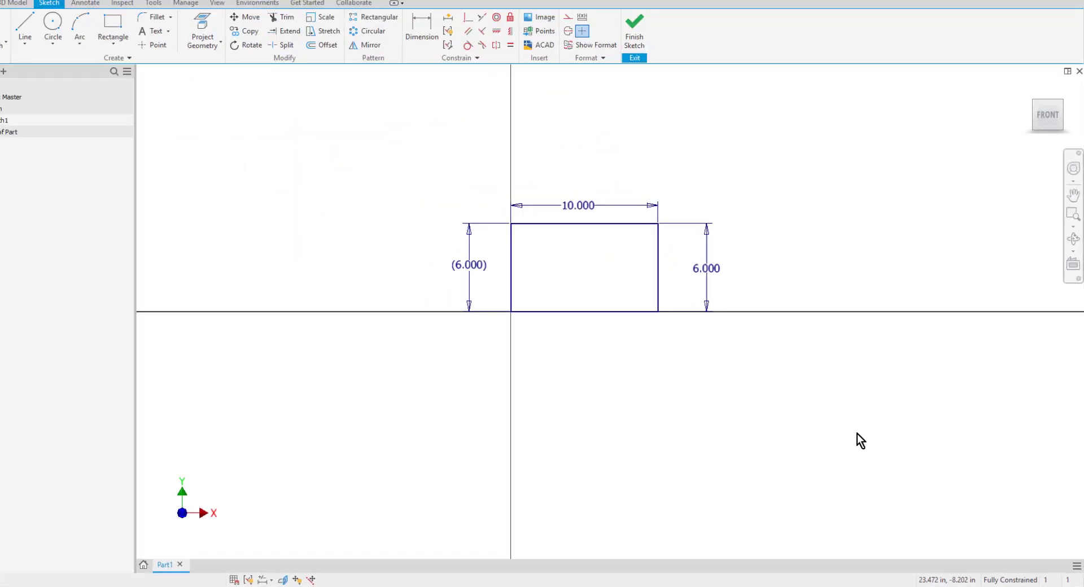
Delete the old rectangle's lines and dimensions
{"action": "left_click_drag", "start_coordinate": [748, 170], "coordinate": [618, 358]}
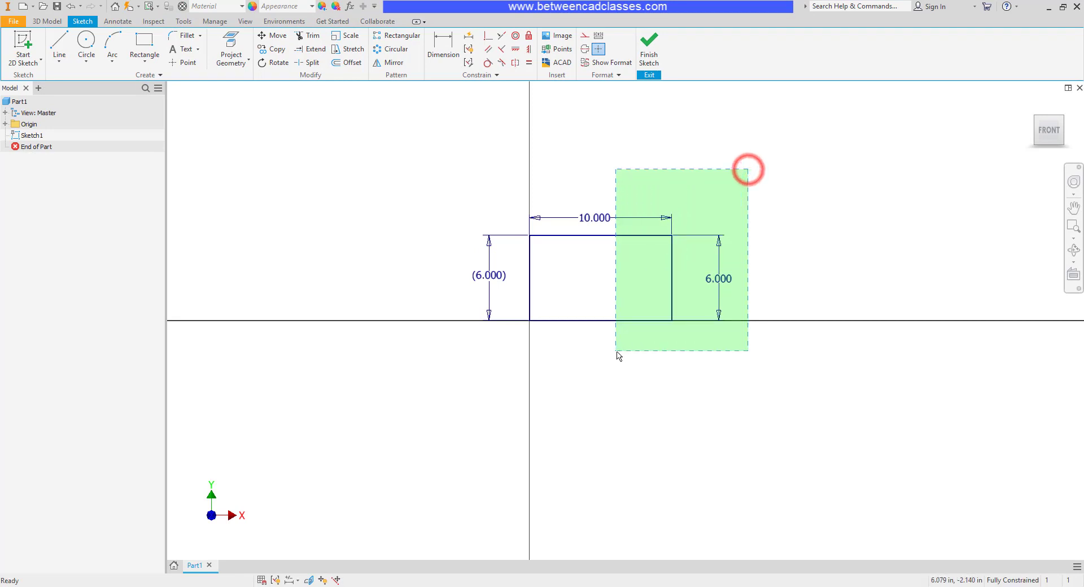
{"action": "key", "text": "Delete"}
{"action": "left_click_drag", "start_coordinate": [595, 192], "coordinate": [495, 270]}
{"action": "key", "text": "Delete"}
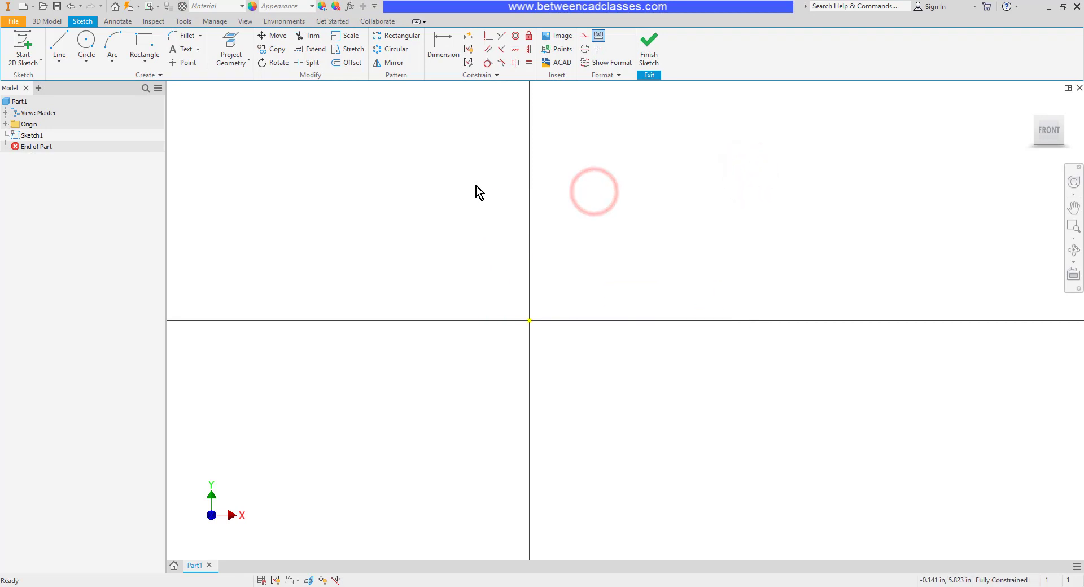
Draw a new two-point rectangle above the origin
{"action": "left_click", "coordinate": [141, 44]}
{"action": "left_click", "coordinate": [627, 248]}
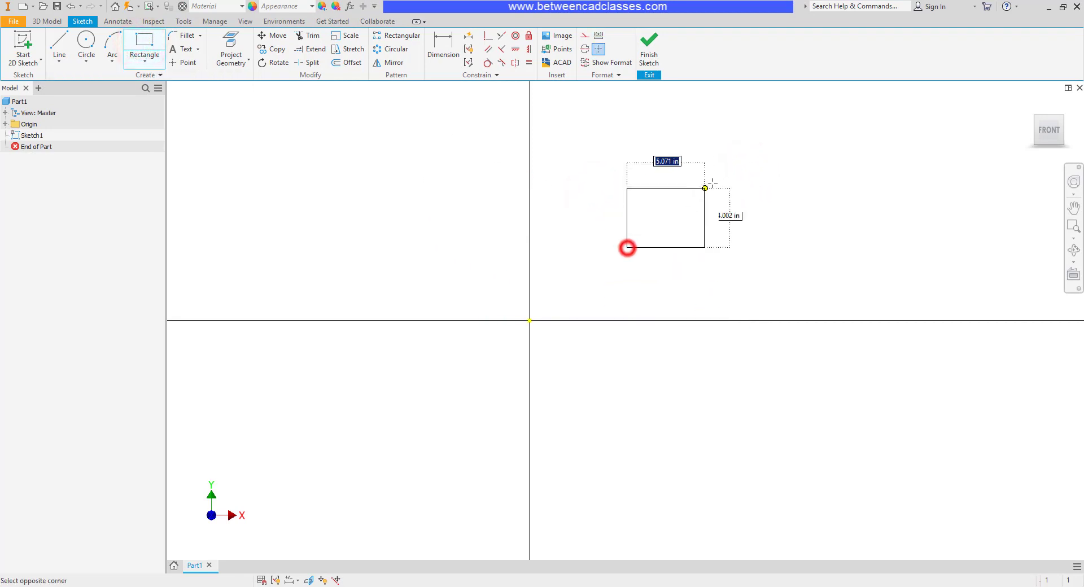
{"action": "left_click", "coordinate": [726, 176]}
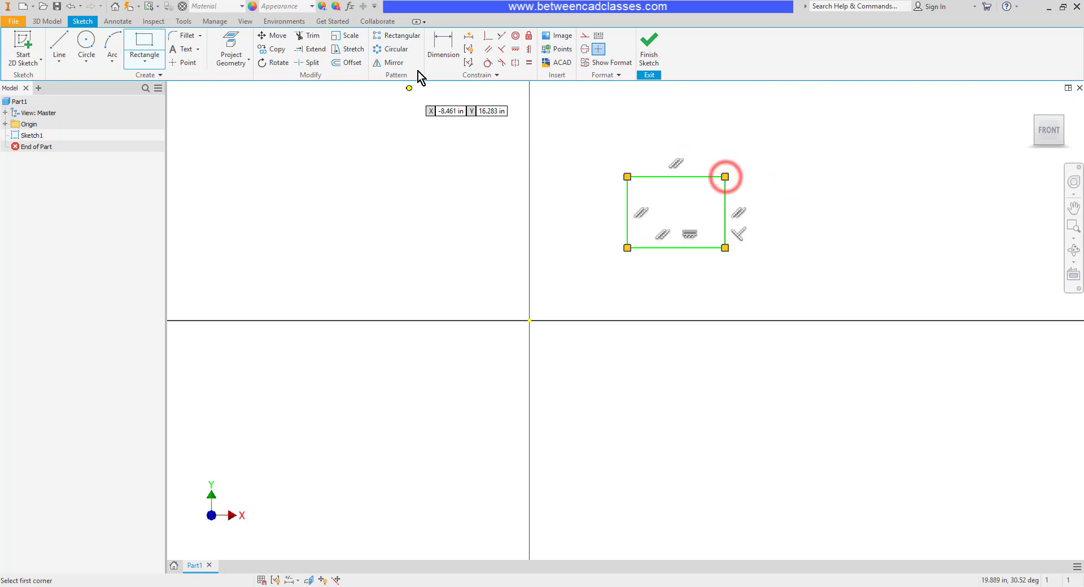
Dimension the new rectangle 5 wide and 3 tall
{"action": "left_click", "coordinate": [450, 41]}
{"action": "left_click", "coordinate": [675, 177]}
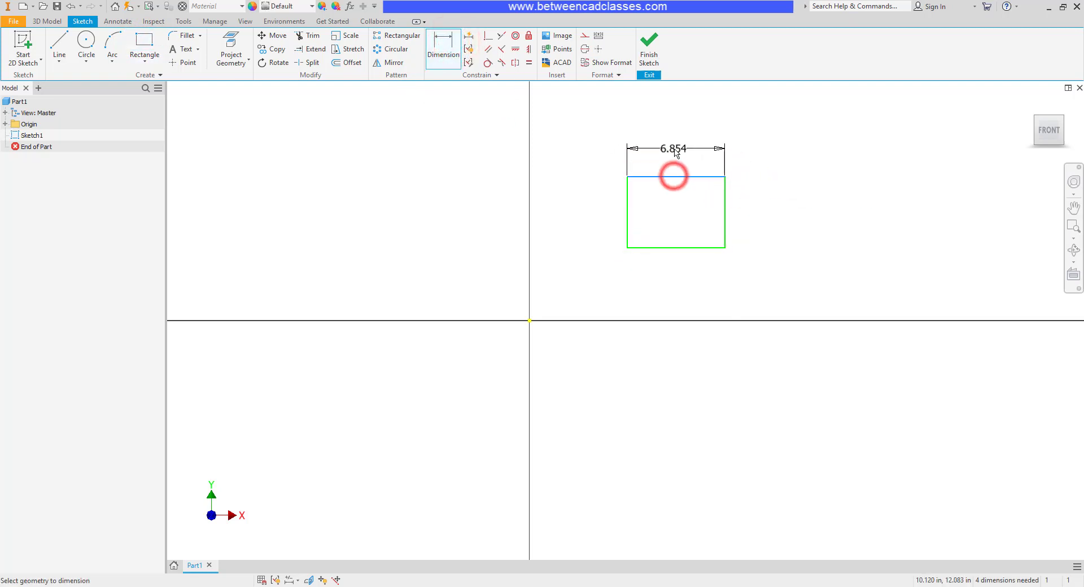
{"action": "left_click", "coordinate": [674, 150]}
{"action": "type", "text": "5"}
{"action": "key", "text": "Return"}
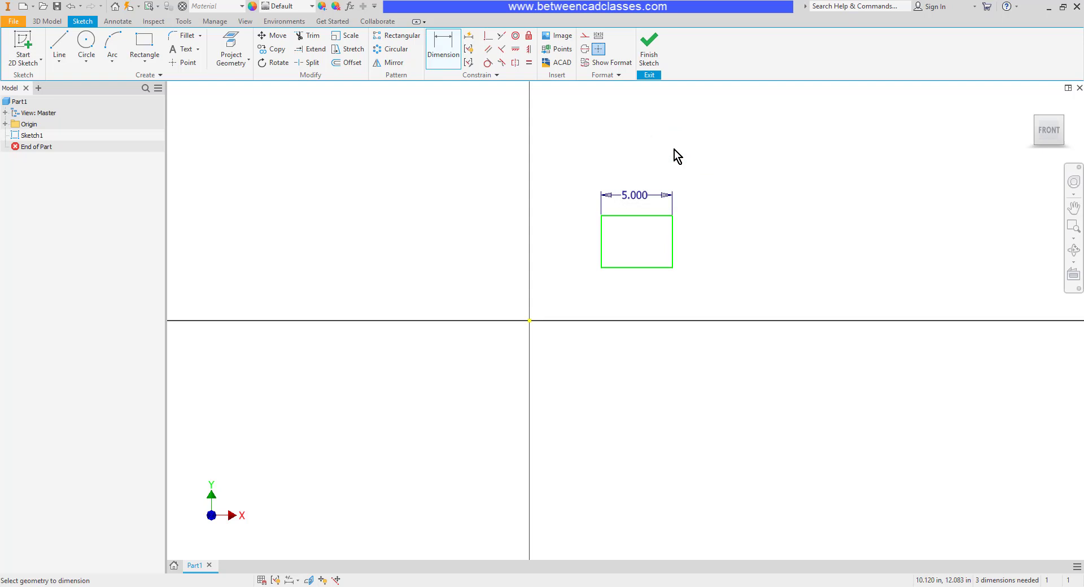
{"action": "left_click", "coordinate": [673, 240]}
{"action": "left_click", "coordinate": [710, 236]}
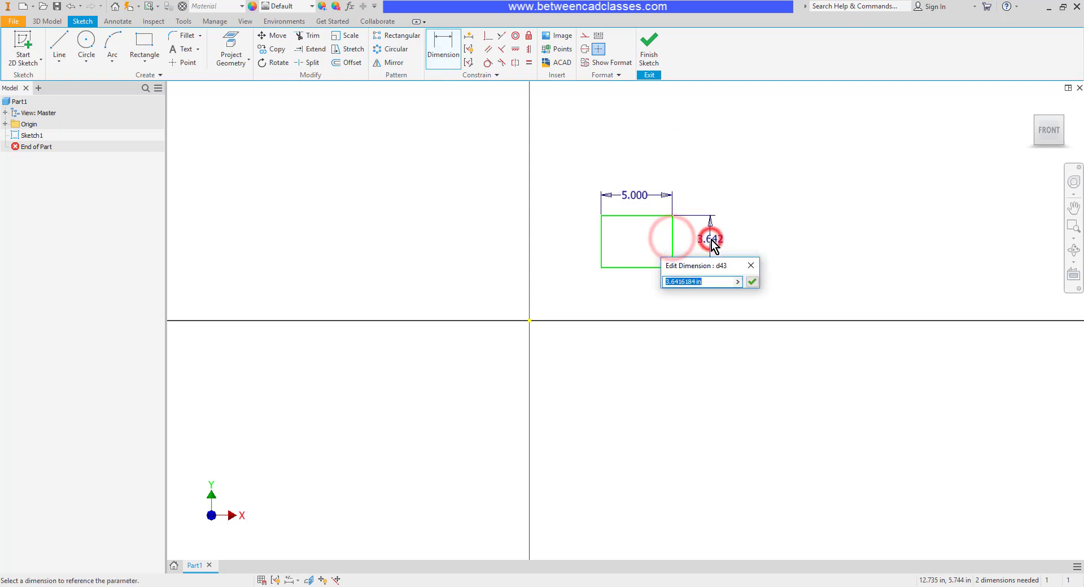
{"action": "type", "text": "3"}
{"action": "key", "text": "Return"}
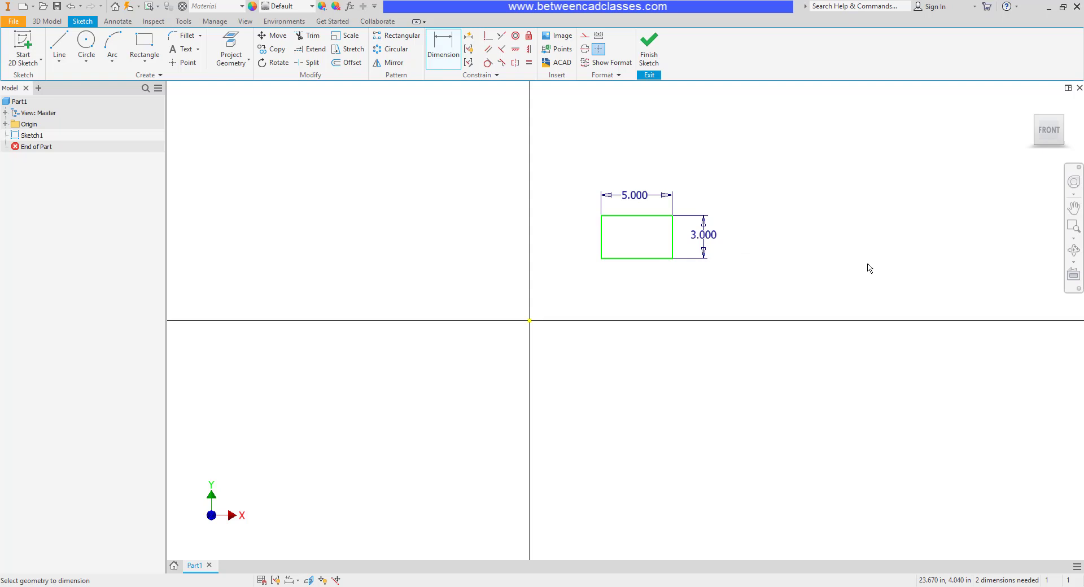
{"action": "key", "text": "Escape"}
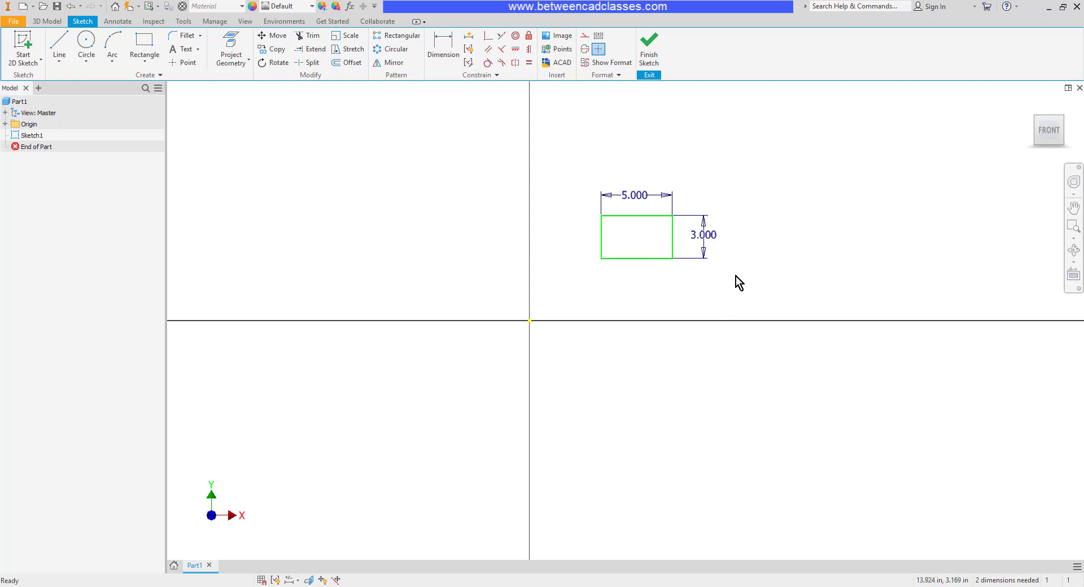
Drag the 5.000 by 3.000 rectangle slightly to show it still moves freely
{"action": "left_click_drag", "start_coordinate": [632, 258], "coordinate": [619, 255]}
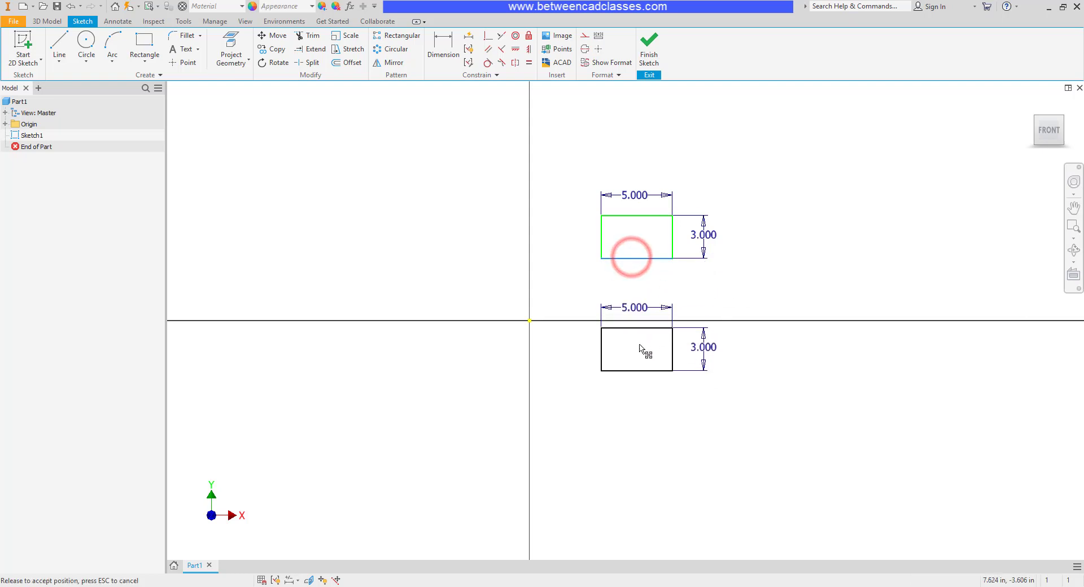
{"action": "key", "text": "ctrl+v"}
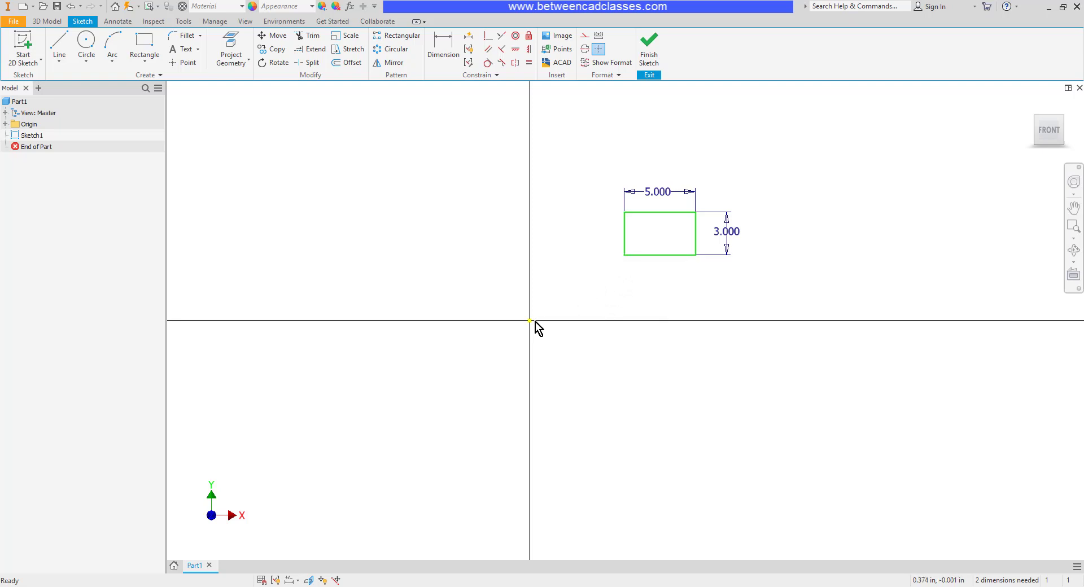
Make the rectangle's bottom-left corner coincident with the sketch origin
{"action": "left_click", "coordinate": [485, 38]}
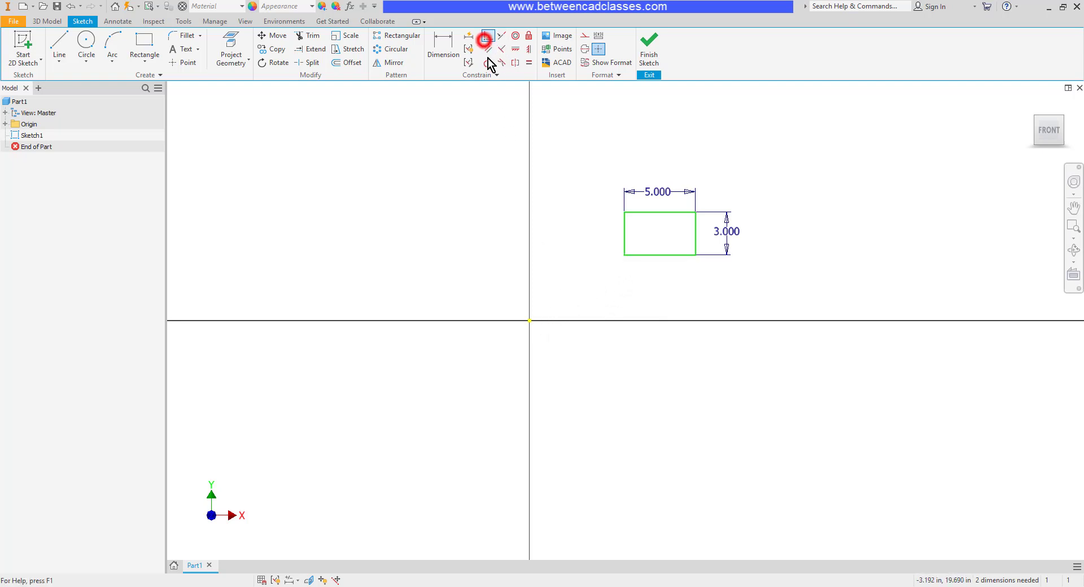
{"action": "left_click", "coordinate": [624, 255]}
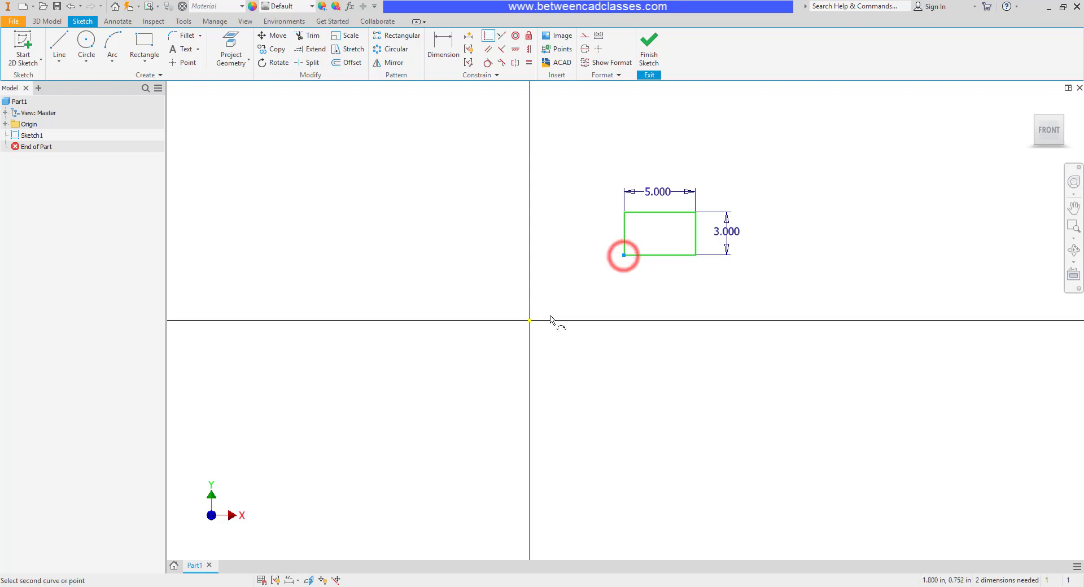
{"action": "left_click", "coordinate": [529, 321]}
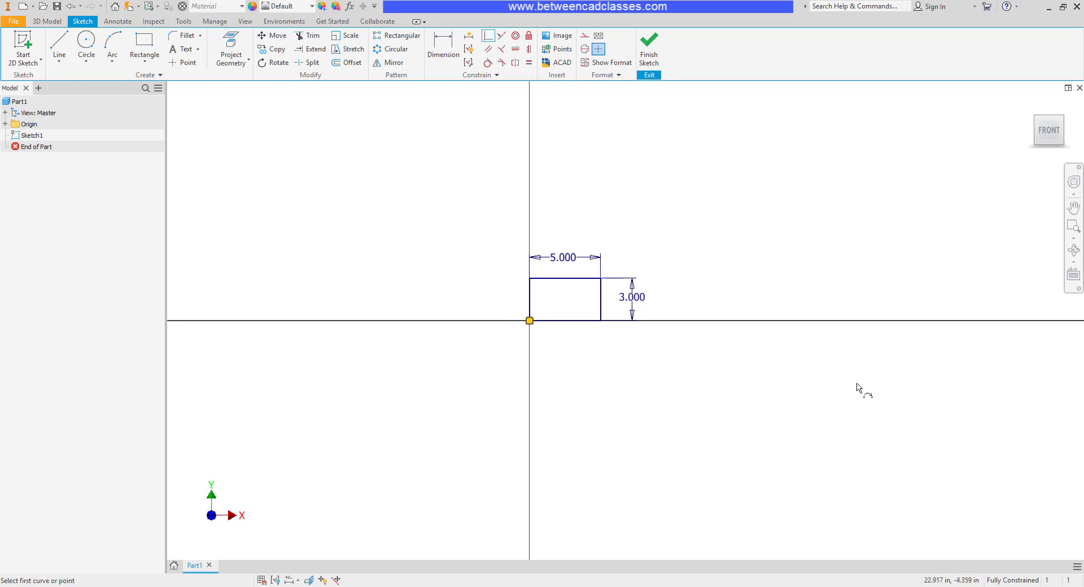
{"action": "key", "text": "Escape"}
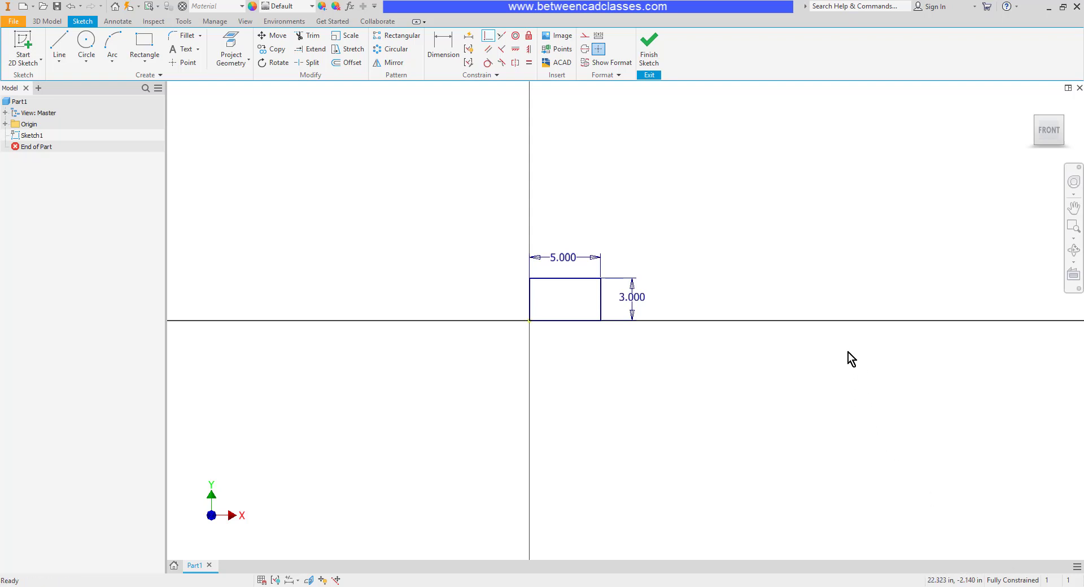